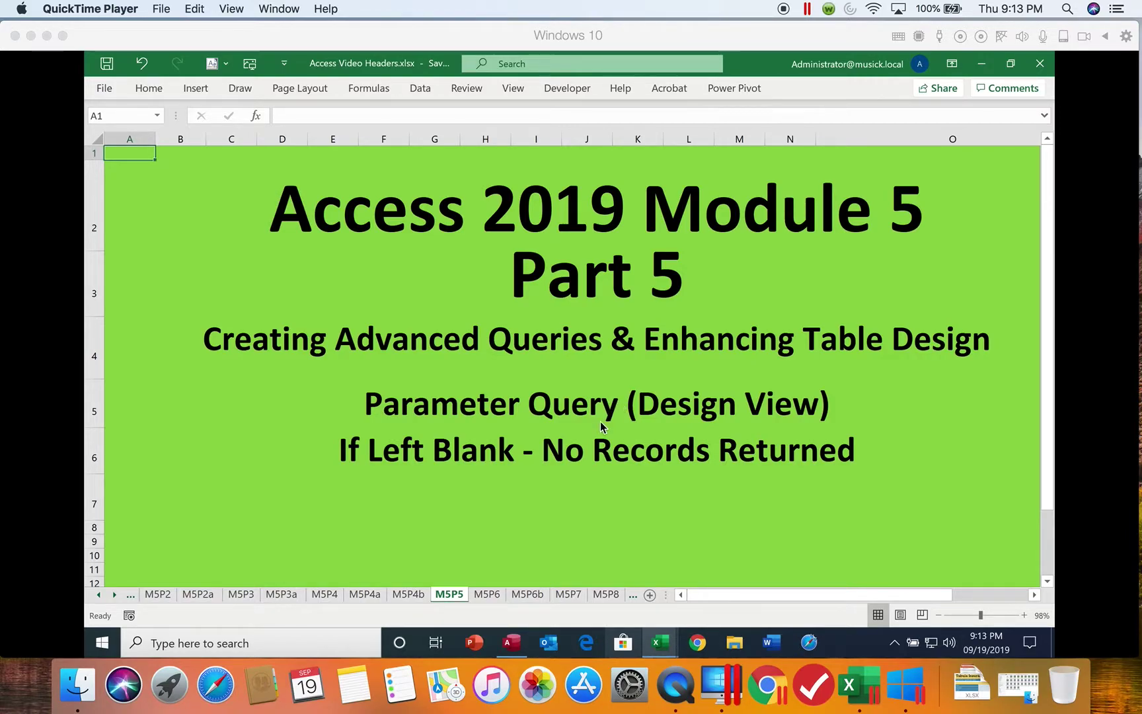
In the Clinic database, copy the qryPatientsByName query from the Navigation Pane.
click(514, 647)
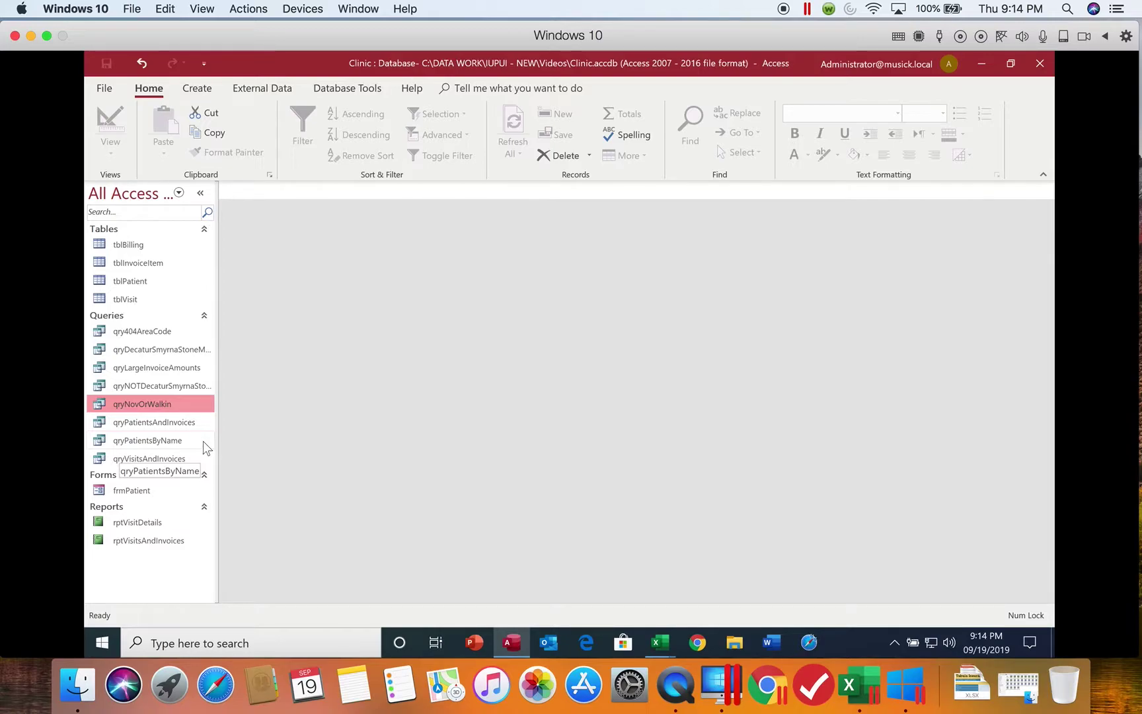
click(176, 438)
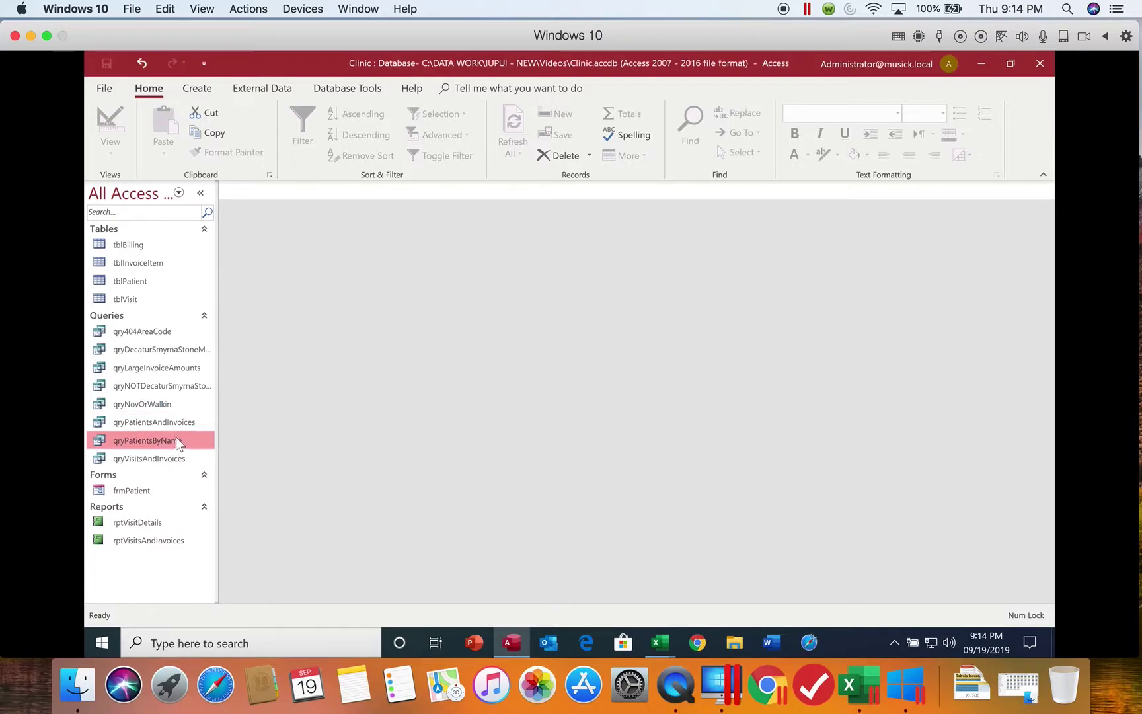
right_click(163, 441)
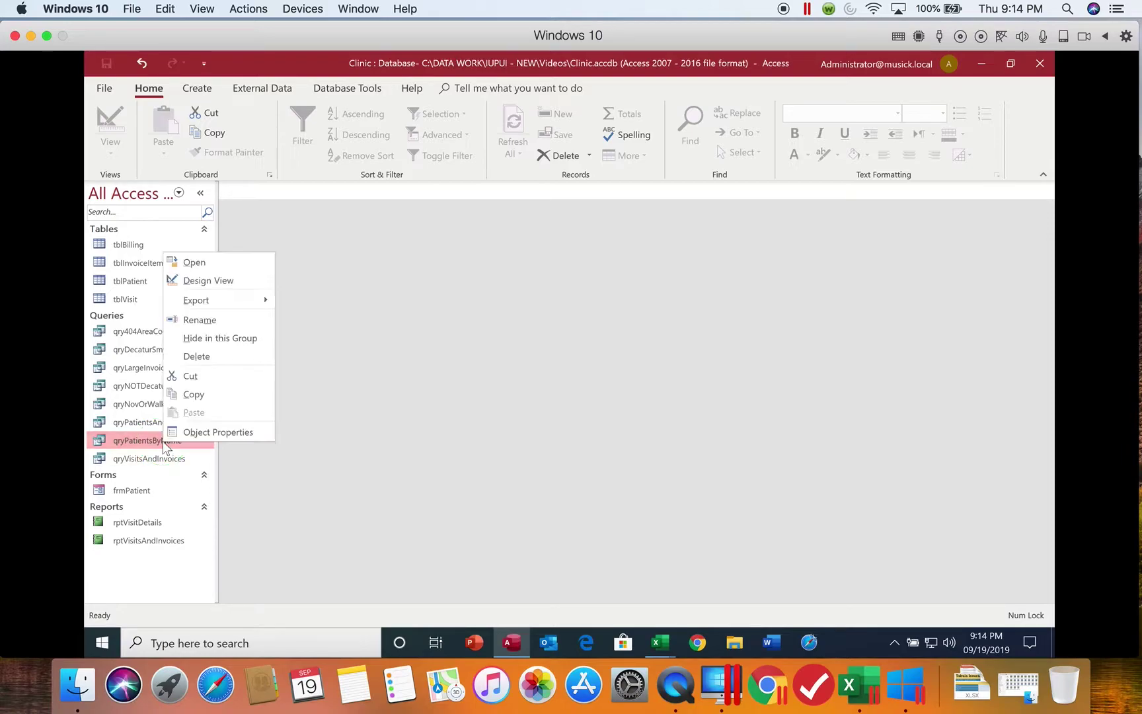
click(193, 395)
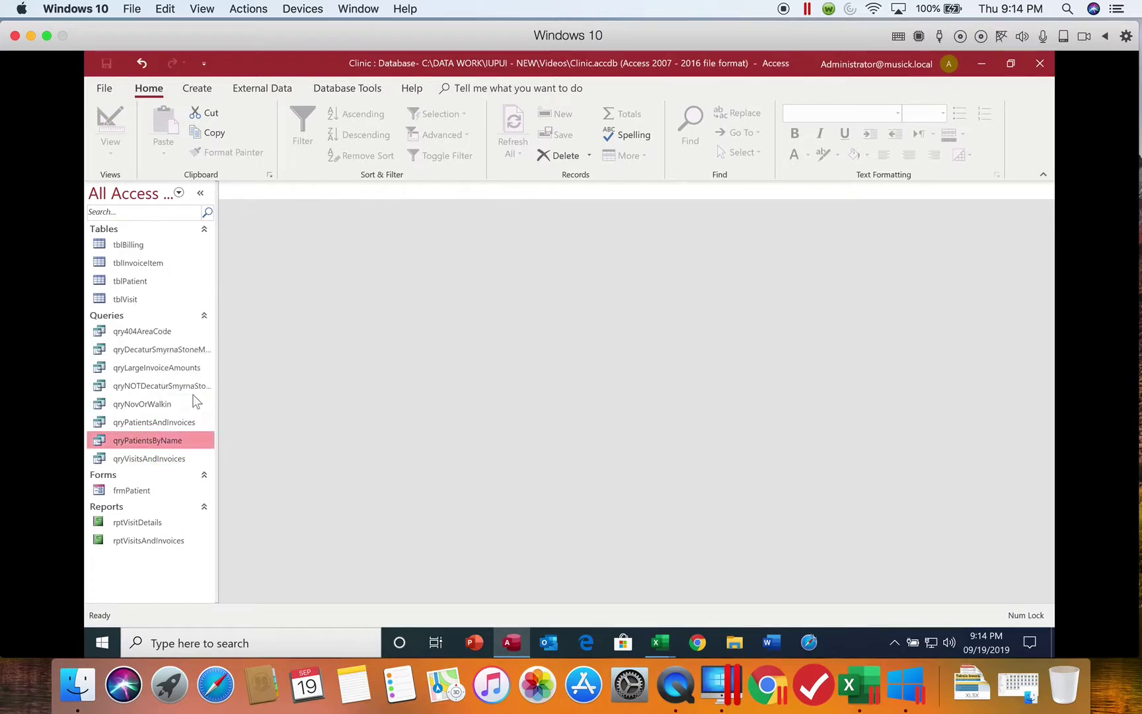
right_click(140, 584)
Paste the query and edit the name, removing 'Copy Of ' and replacing 'Name' with 'CityParame'.
click(171, 529)
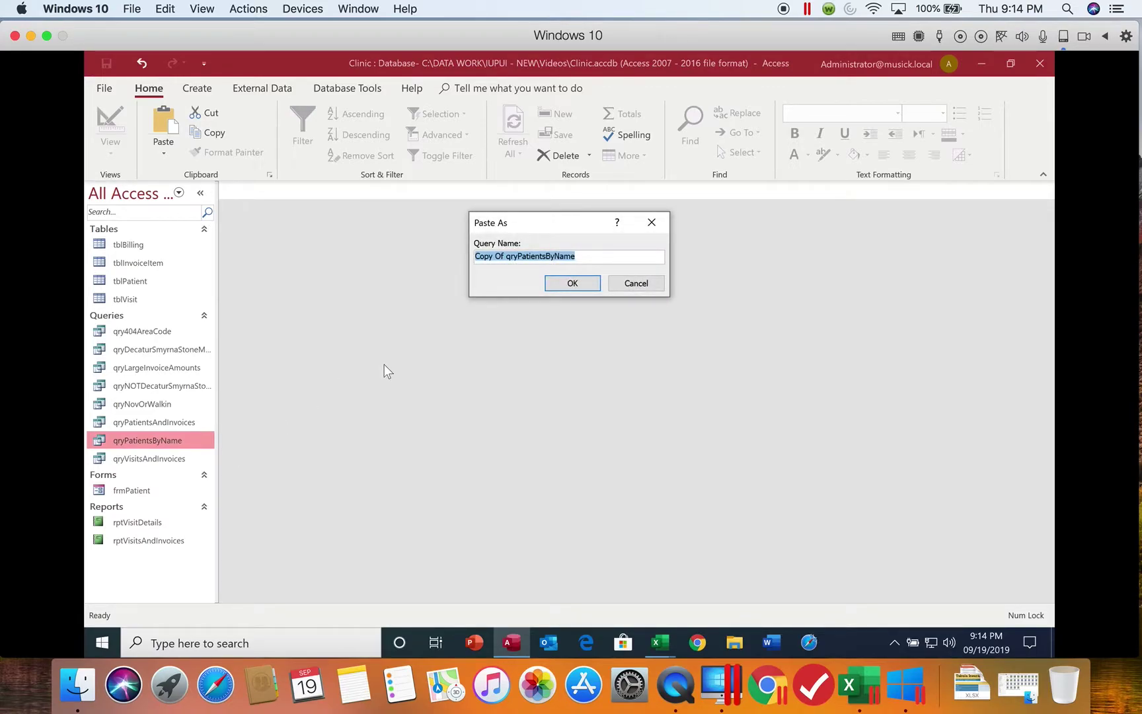
click(501, 255)
drag(507, 256, 447, 257)
key(BackSpace)
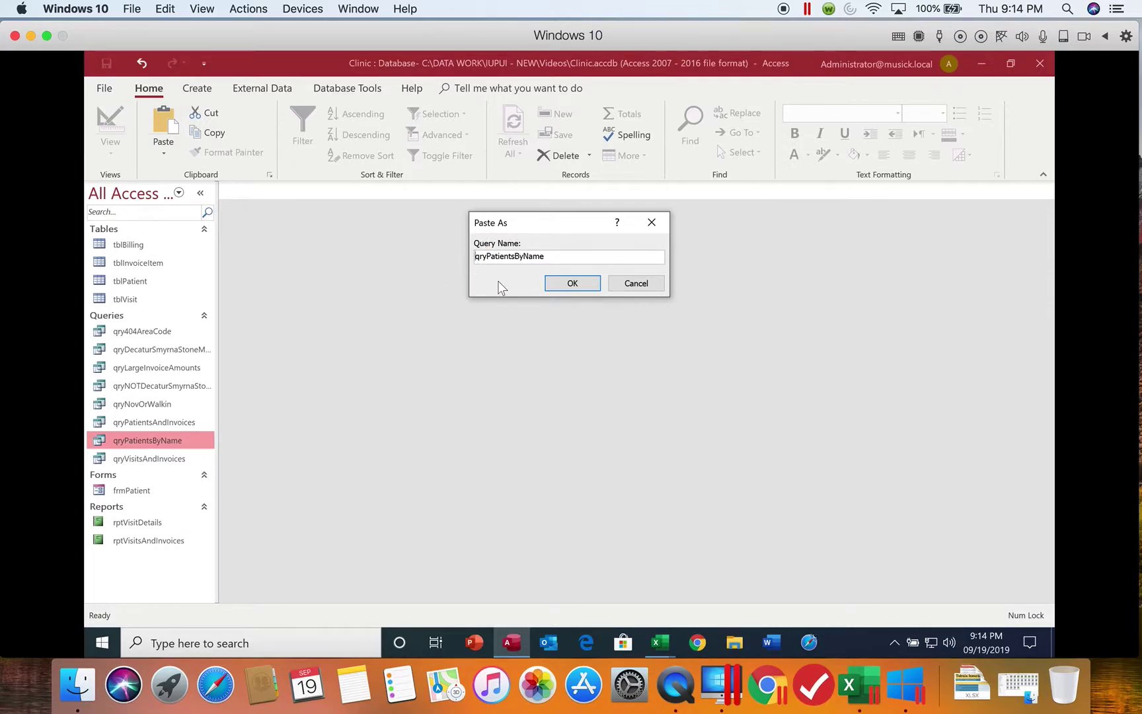
drag(523, 256, 568, 256)
text(City)
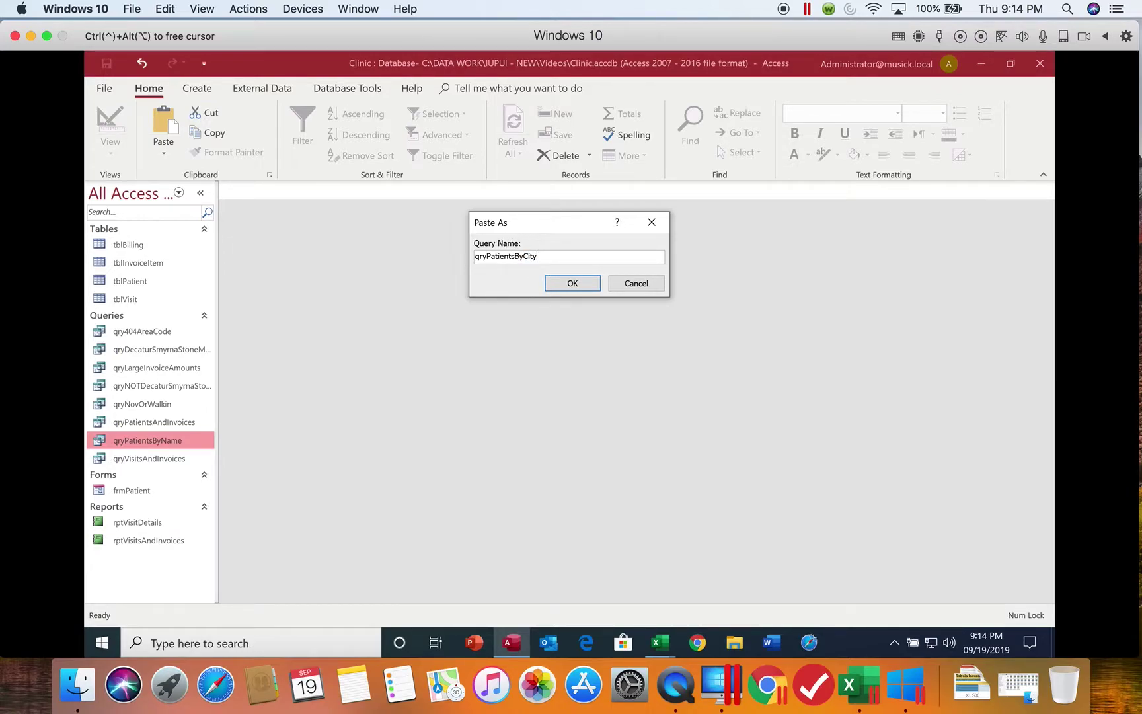
text(Parameter)
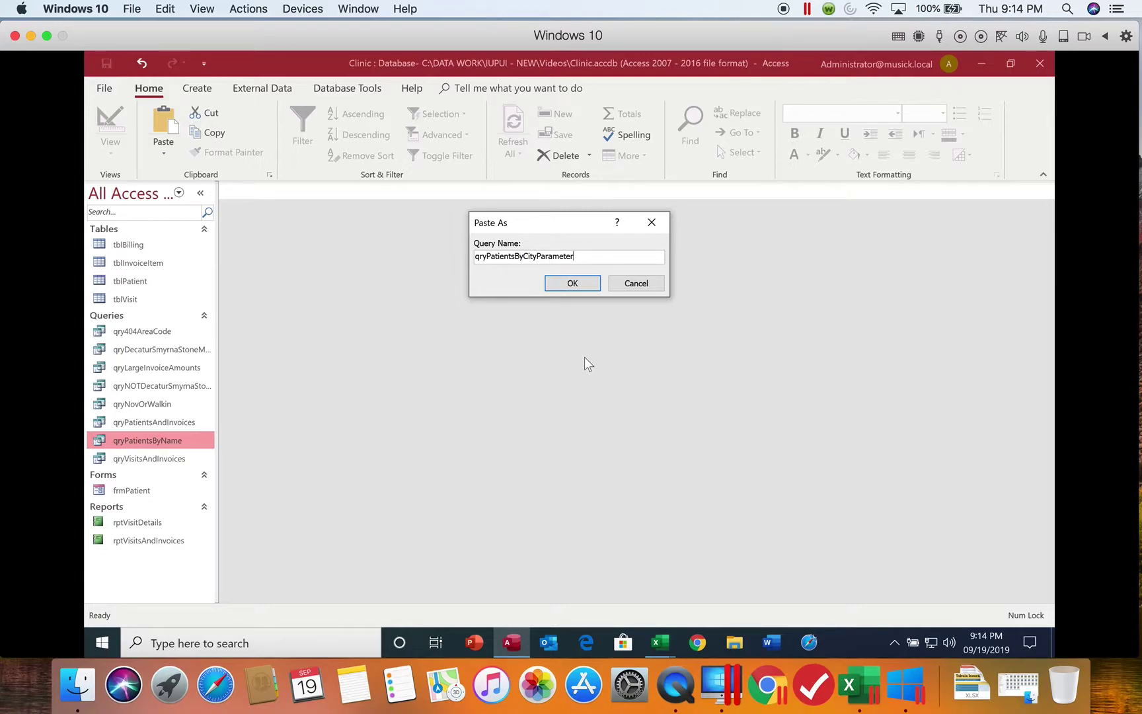
Create qryPatientsByCityParameter, open it to view 52 patient records, then switch to Design view.
click(574, 284)
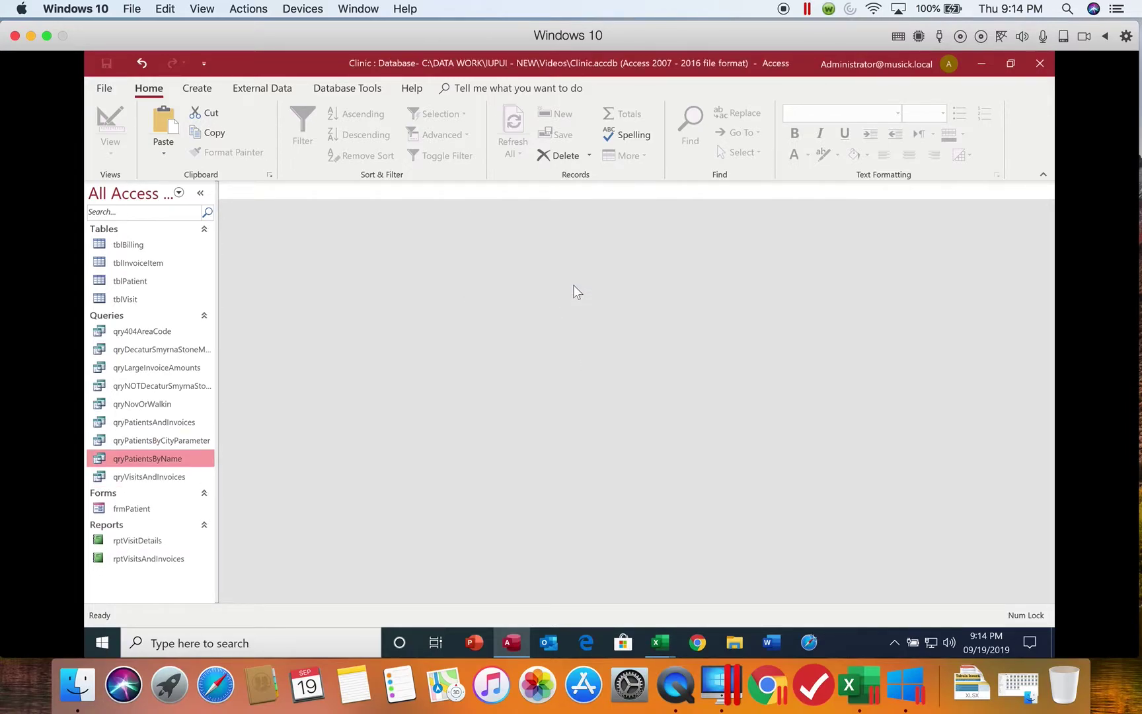
click(186, 440)
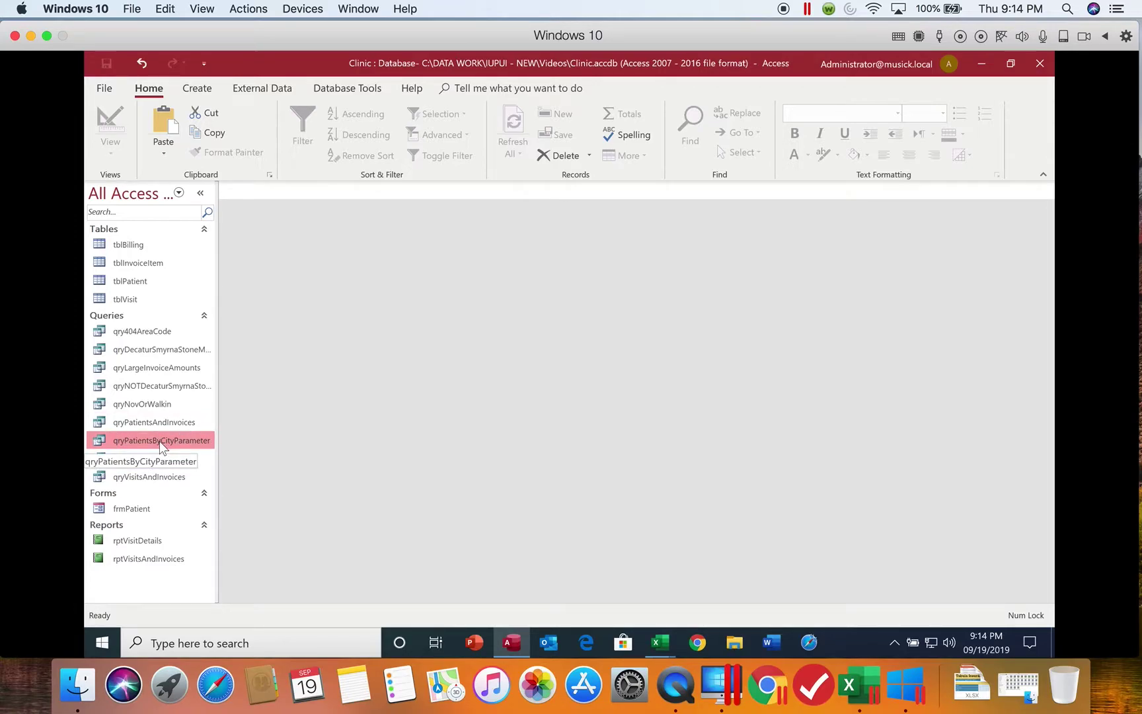
double_click(160, 441)
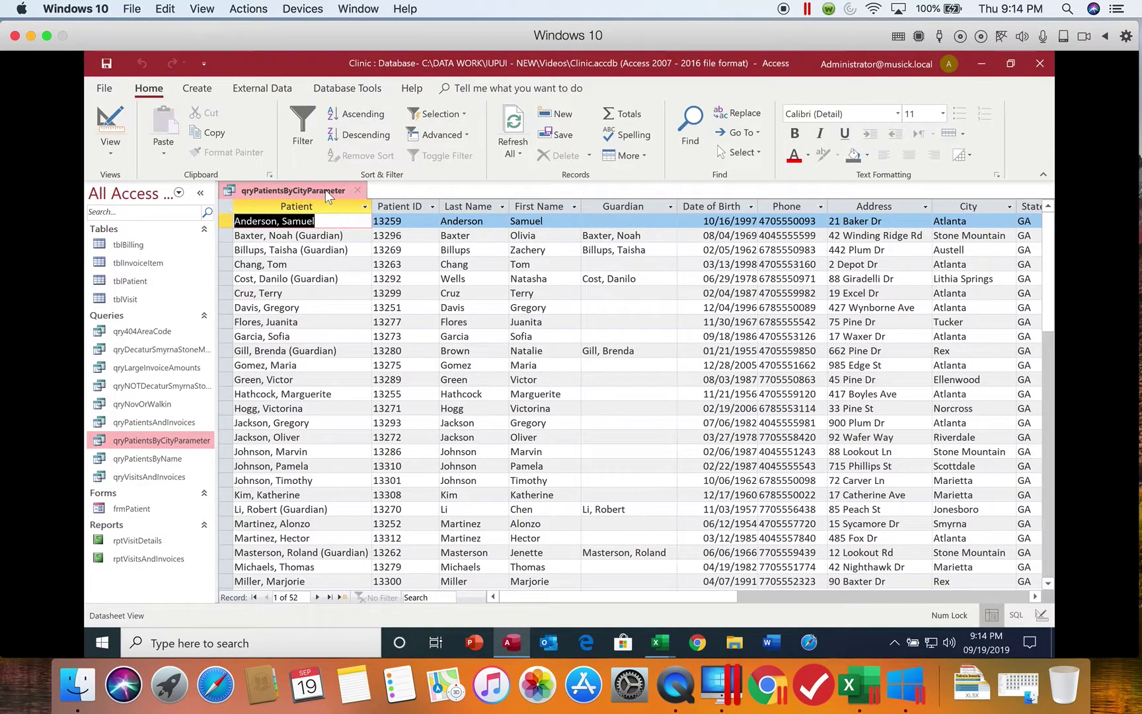
click(110, 117)
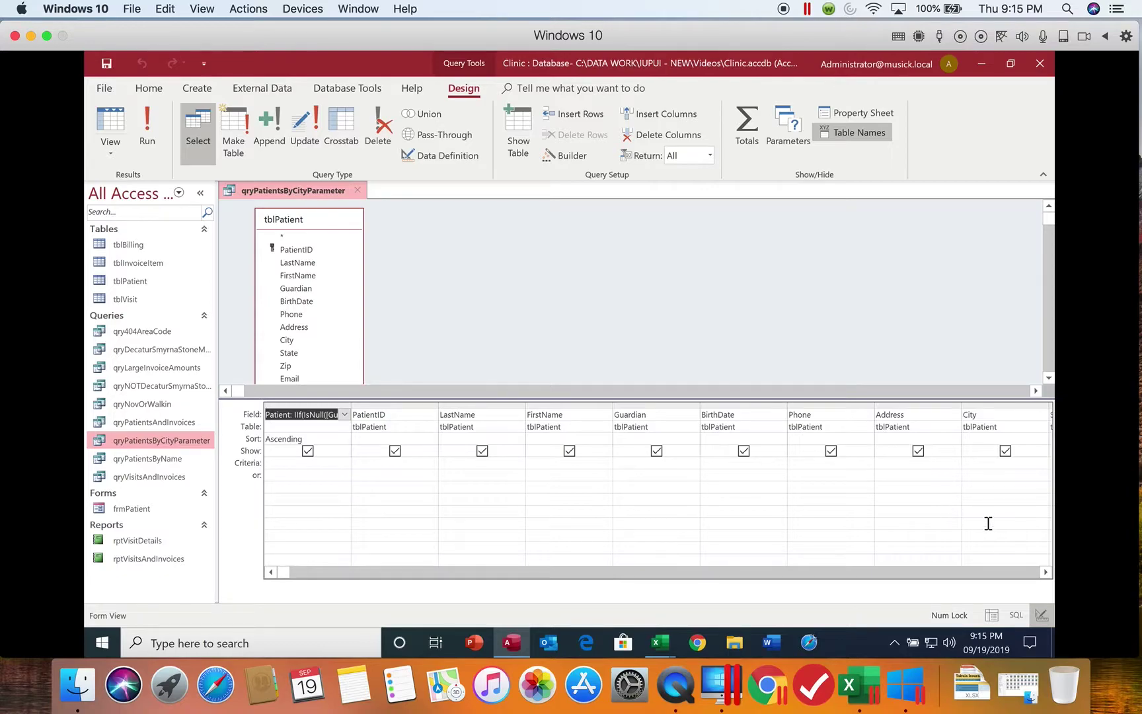
Enter [Type the city:] as the criterion in the City column's Criteria cell.
click(1044, 573)
click(1044, 572)
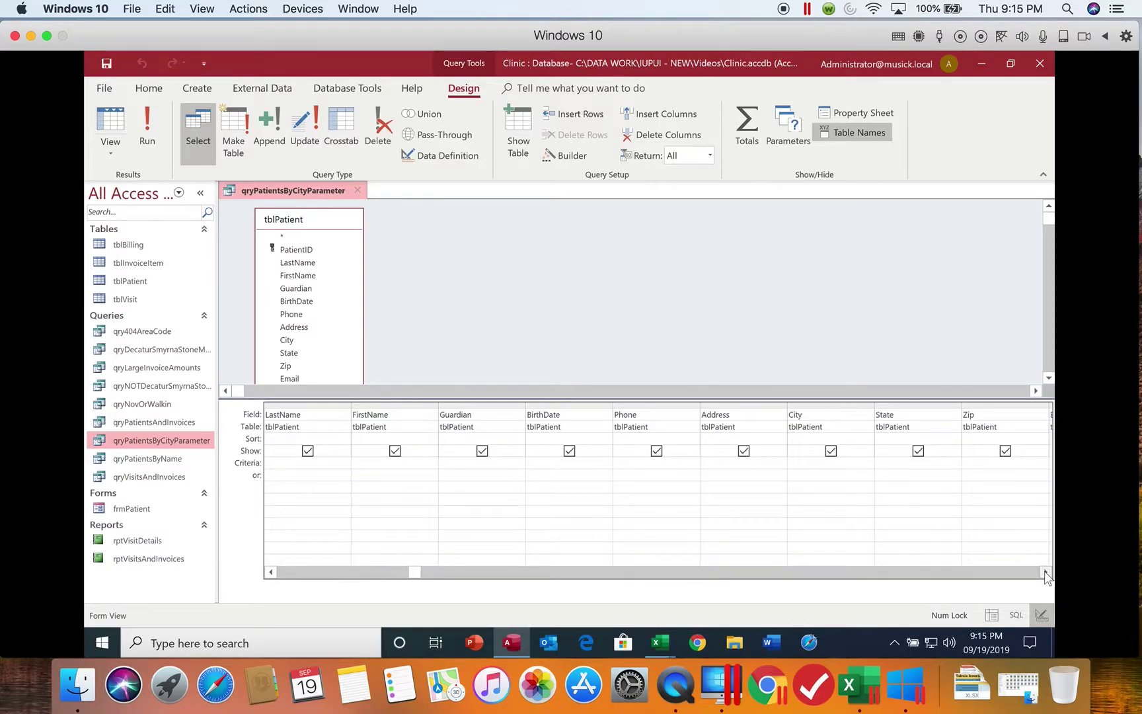
click(793, 461)
click(792, 462)
text([Type the cit)
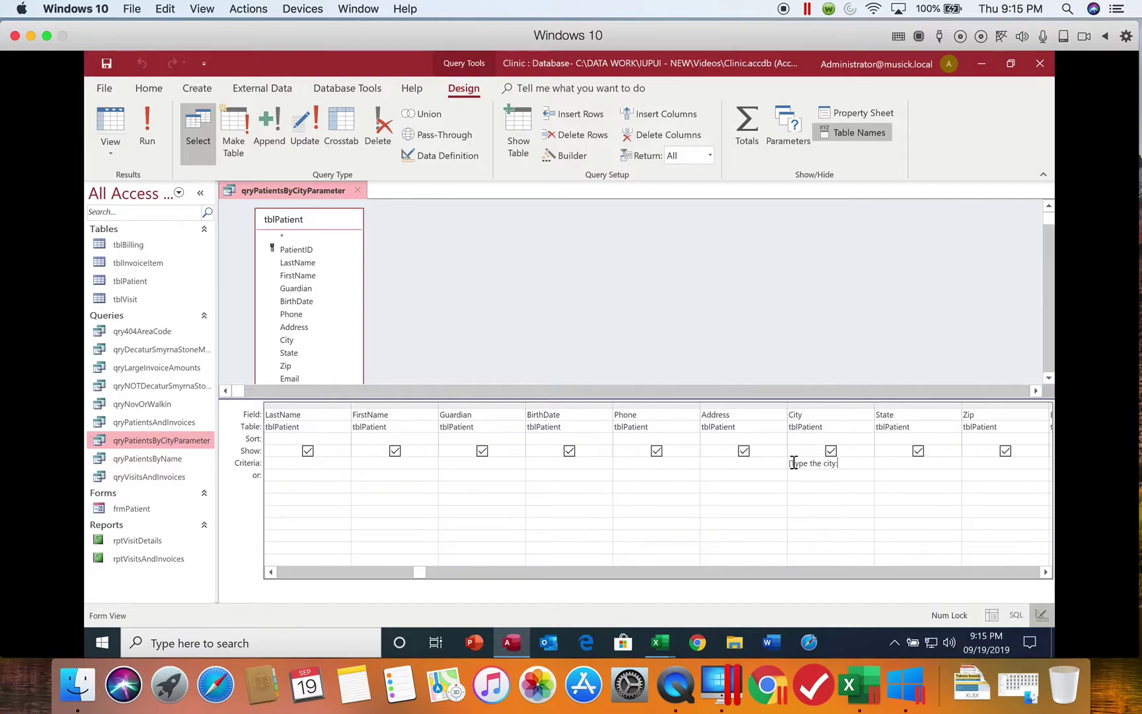
text(y:])
Run the query with Decatur as the city, returning three patients.
click(143, 117)
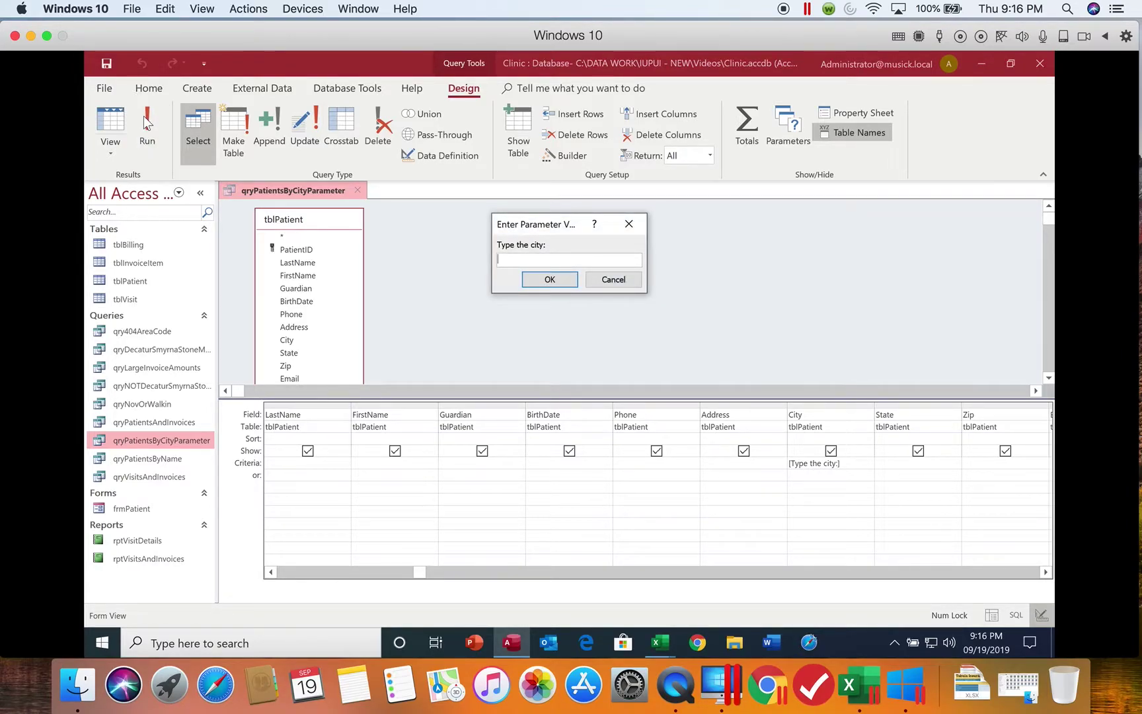
text(De)
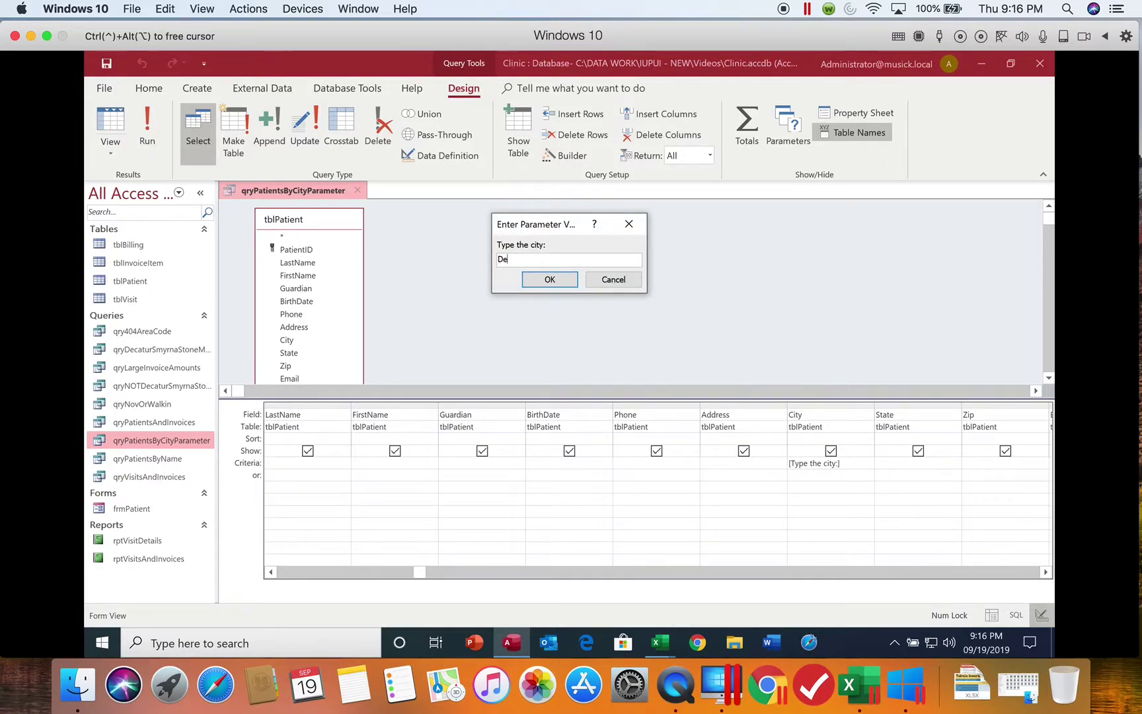
text(catur)
key(Return)
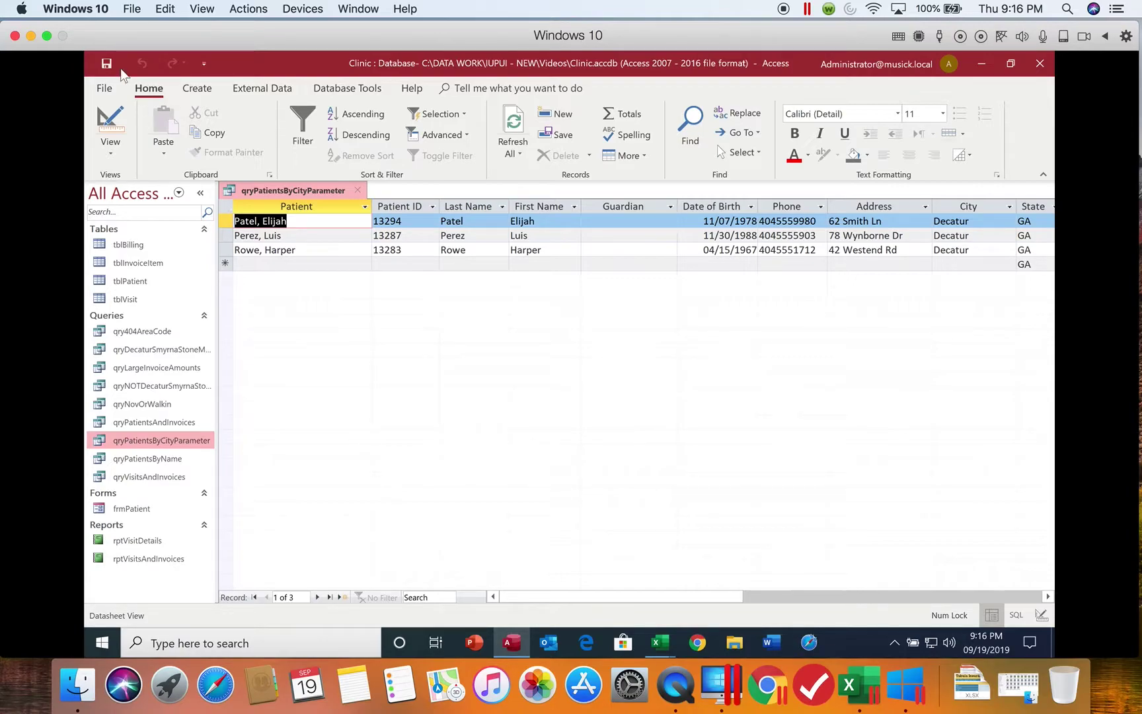
Rerun it with the city left blank, getting no records, then save and close it.
click(108, 121)
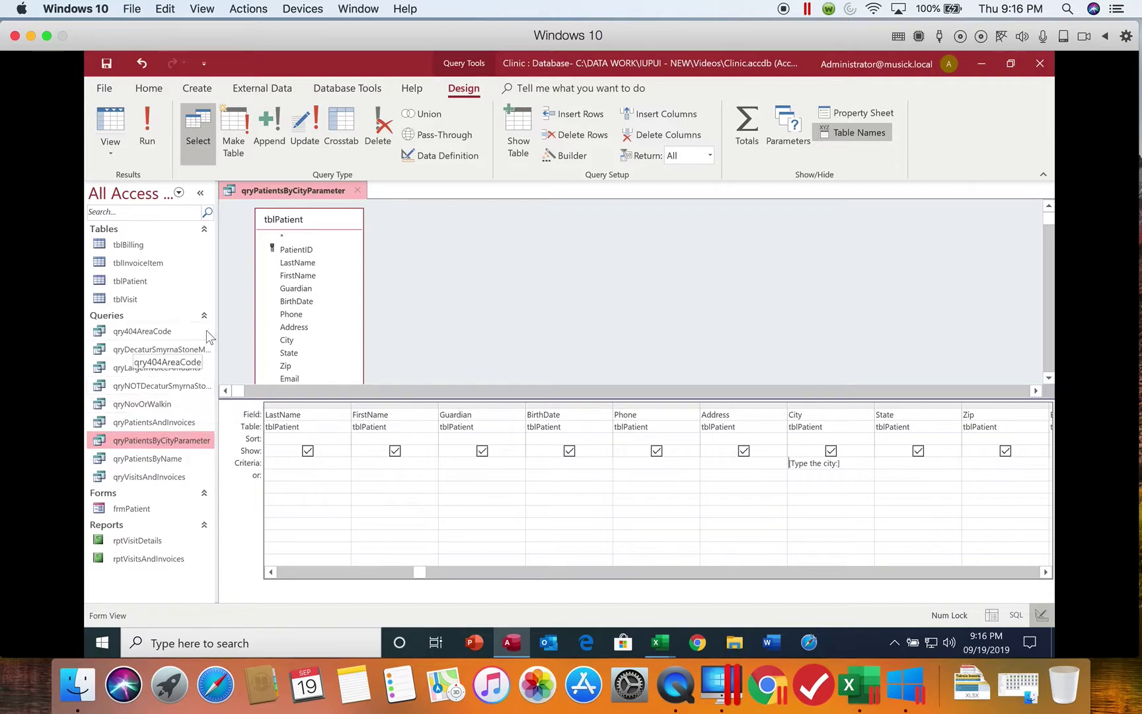
click(142, 139)
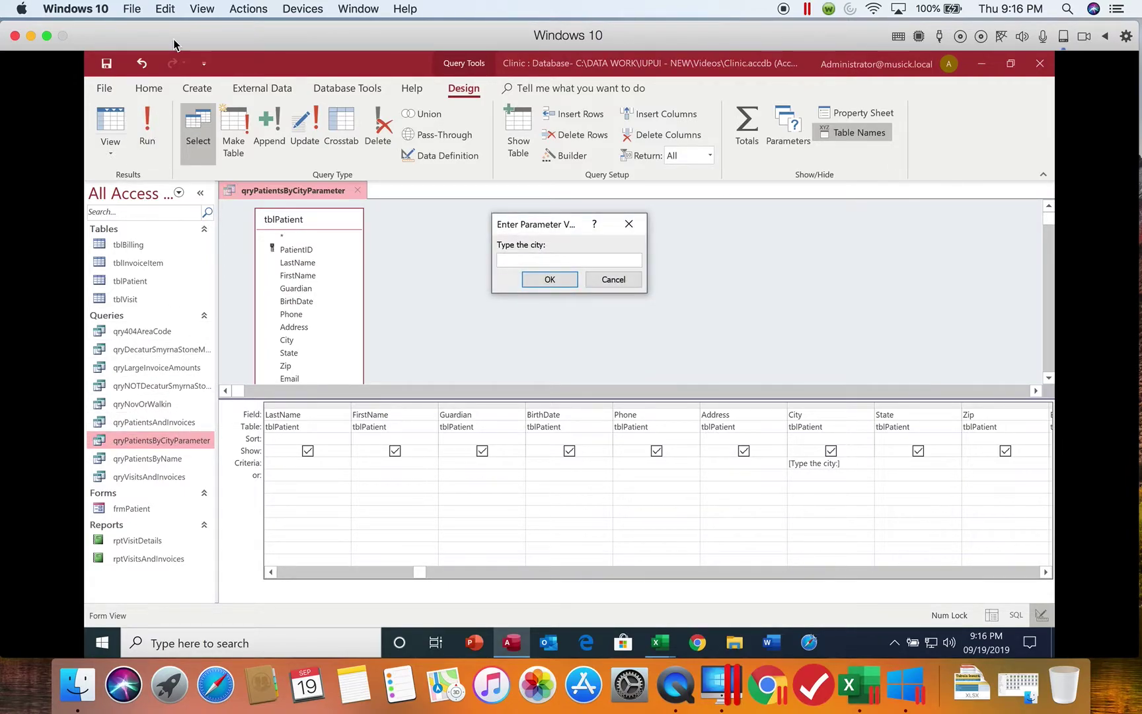
key(Return)
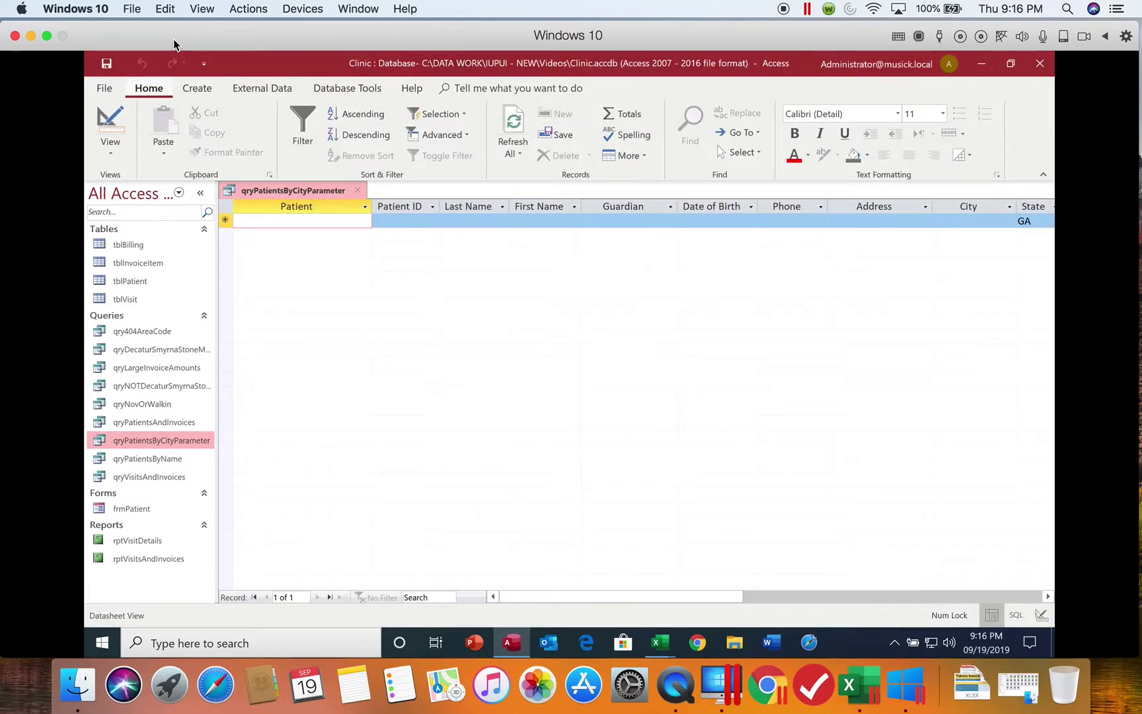
click(106, 64)
click(106, 64)
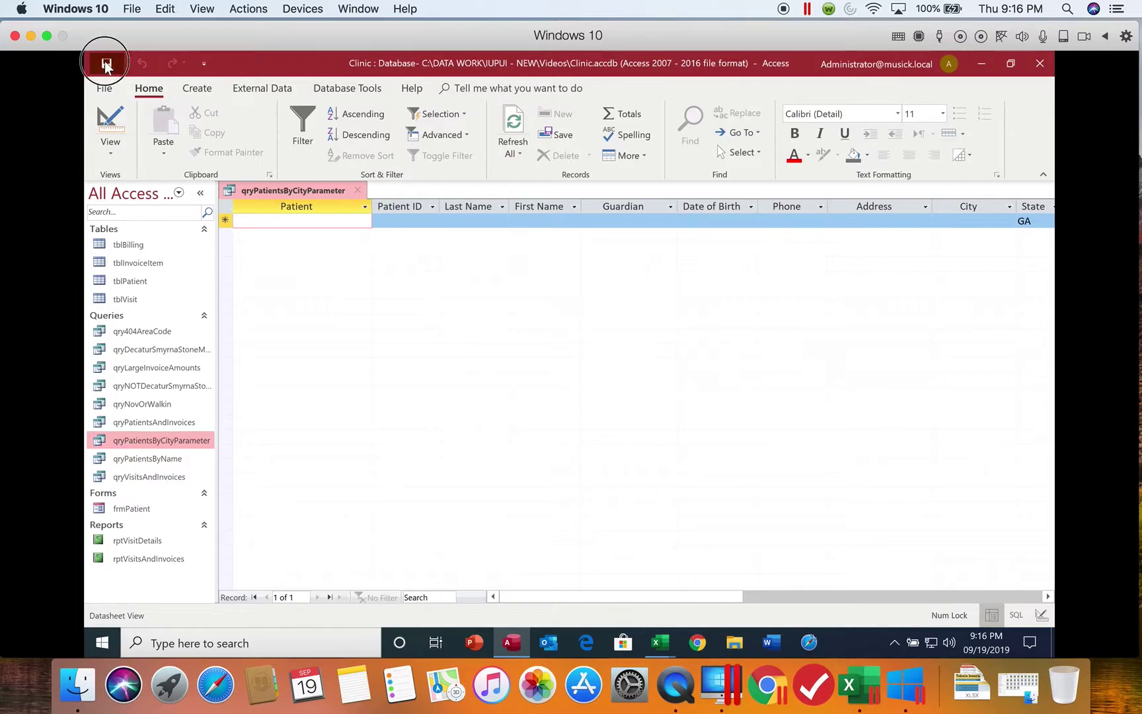
click(358, 189)
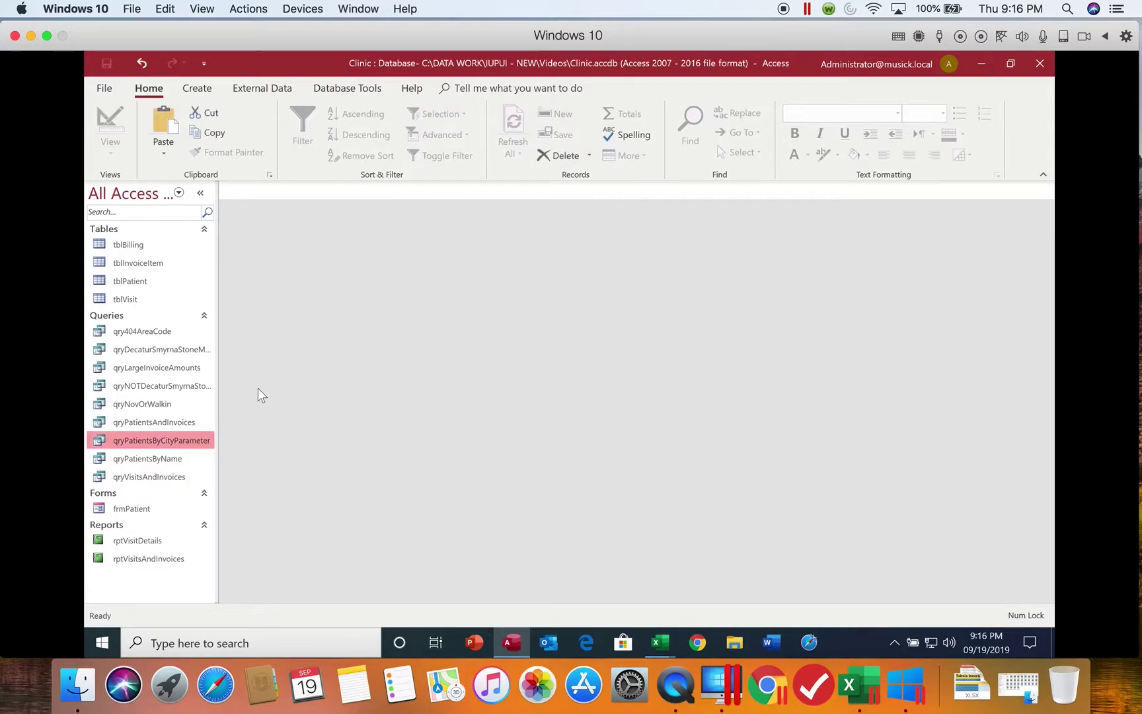
Copy the qryPatientsByCityParameter query.
right_click(207, 439)
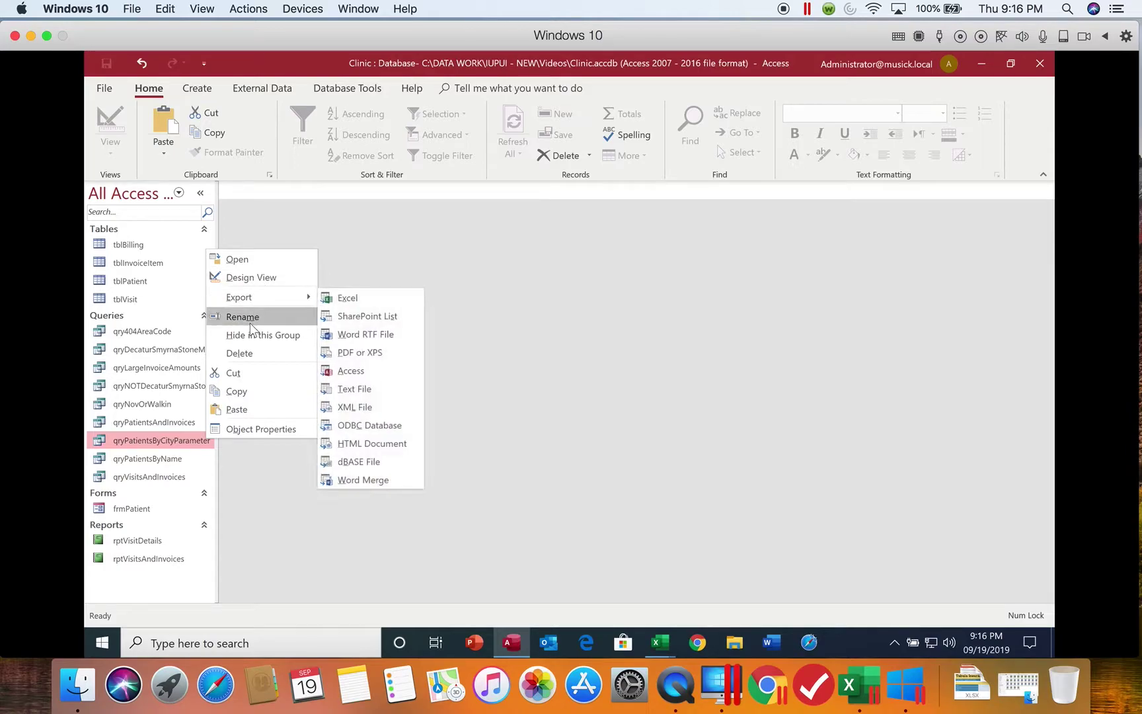
mouse_move(261, 298)
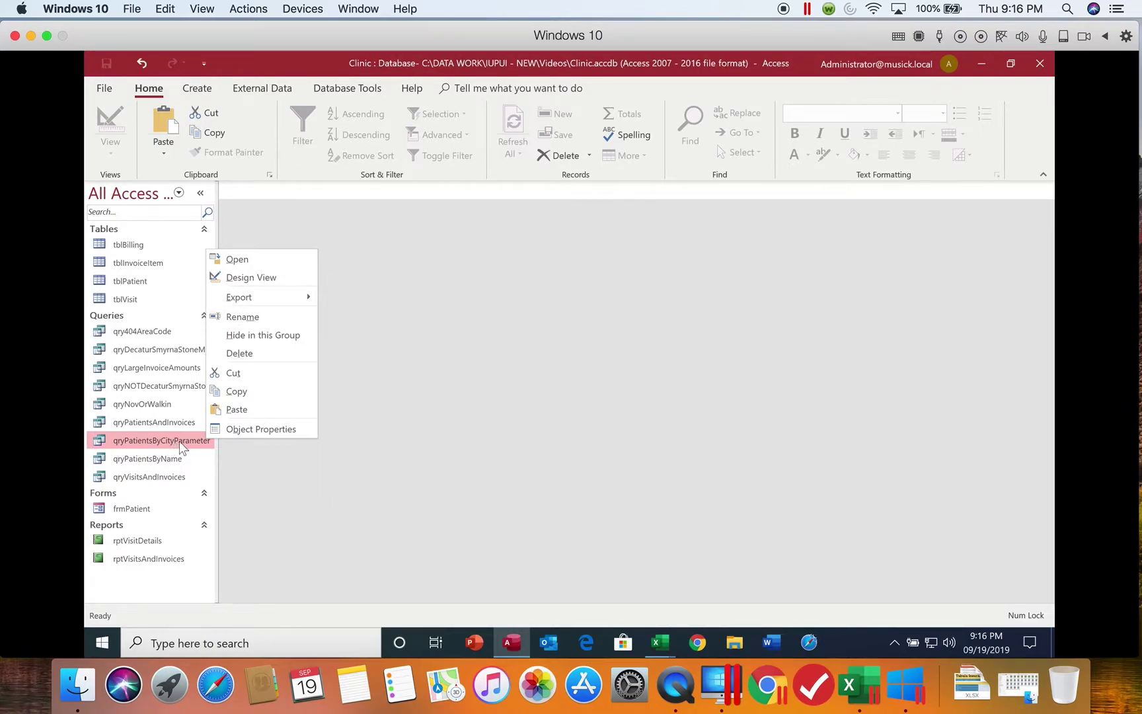
click(264, 390)
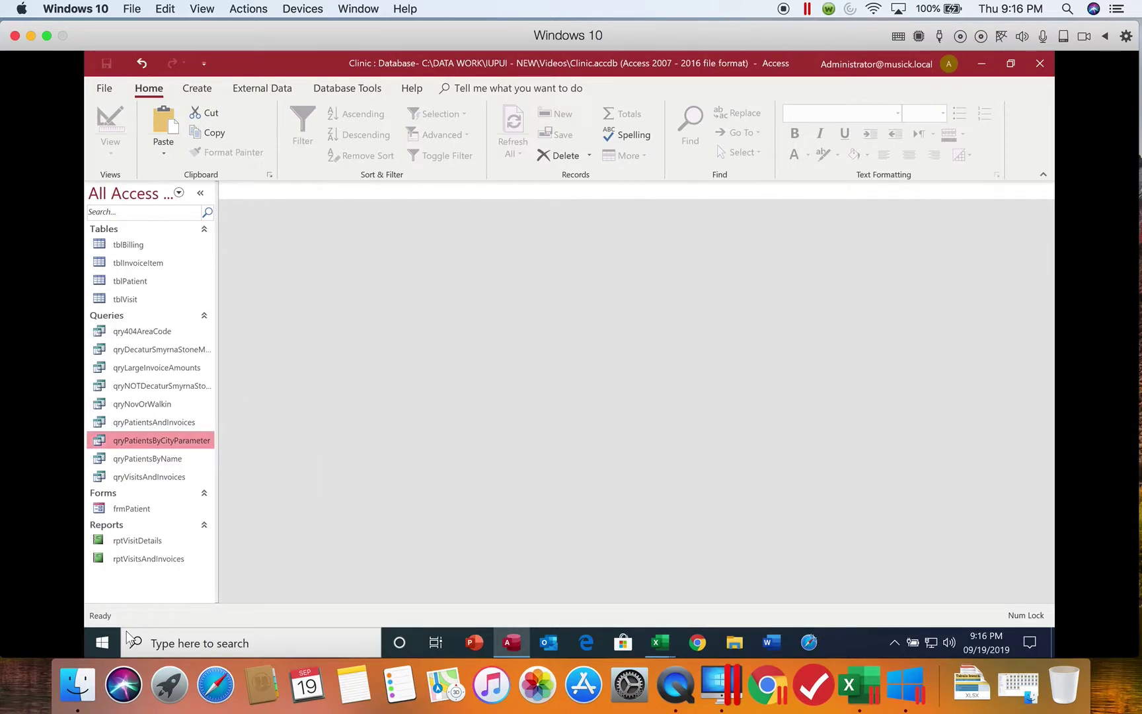
Paste it as ParameterButtonWRONG and run the new query to get the city prompt.
right_click(142, 576)
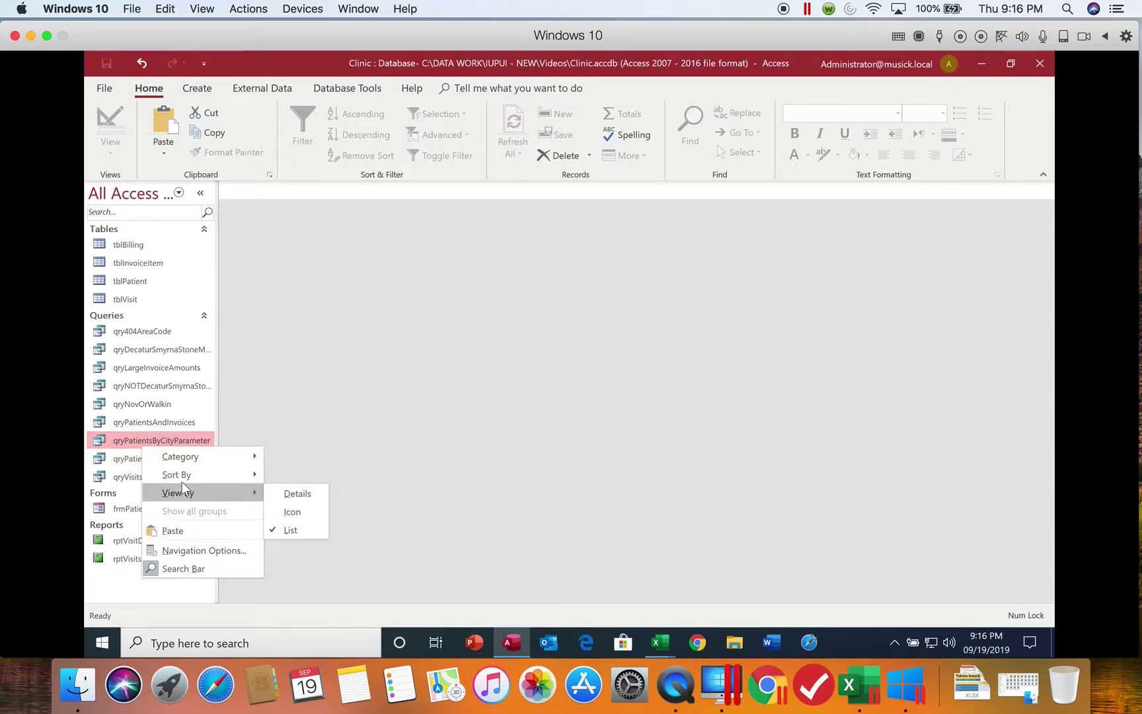
click(173, 530)
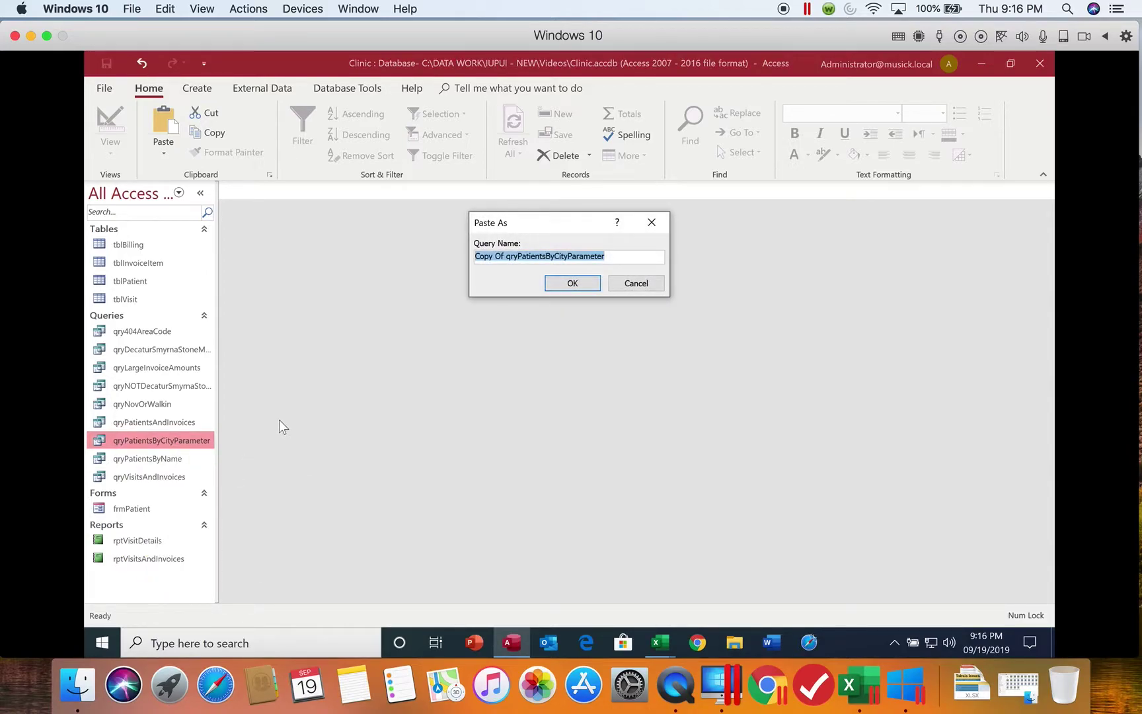
key(Caps_Lock)
key(Caps_Lock)
text(ParameterB)
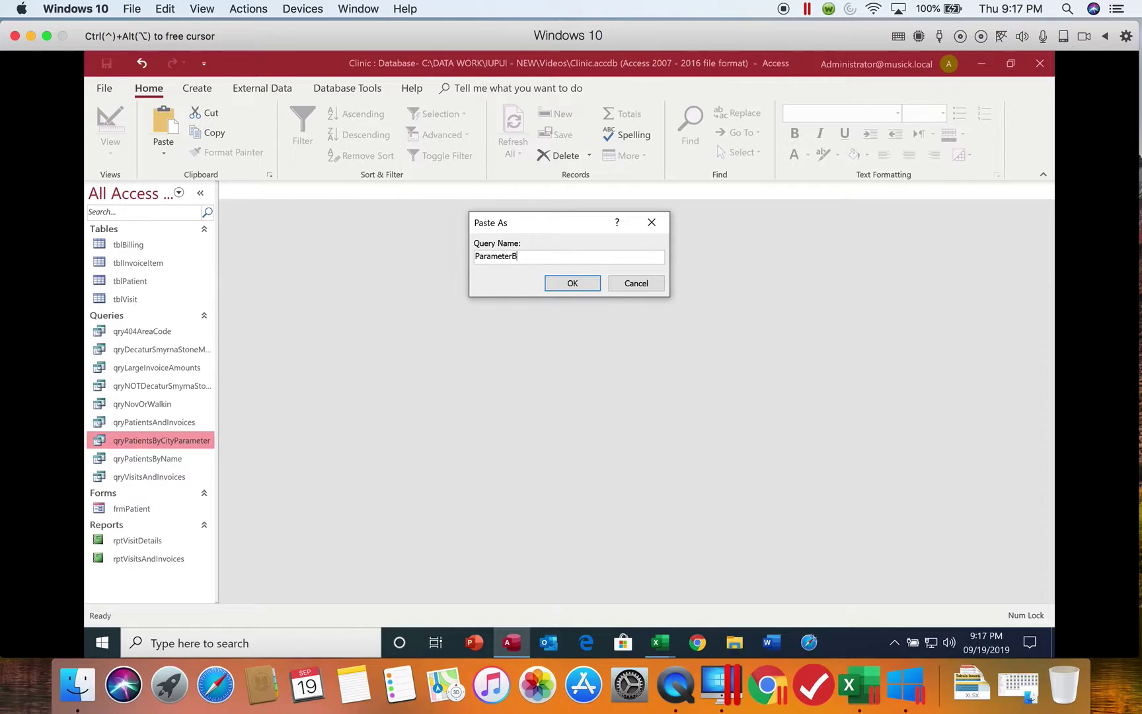
text(uttonWRONG)
click(579, 287)
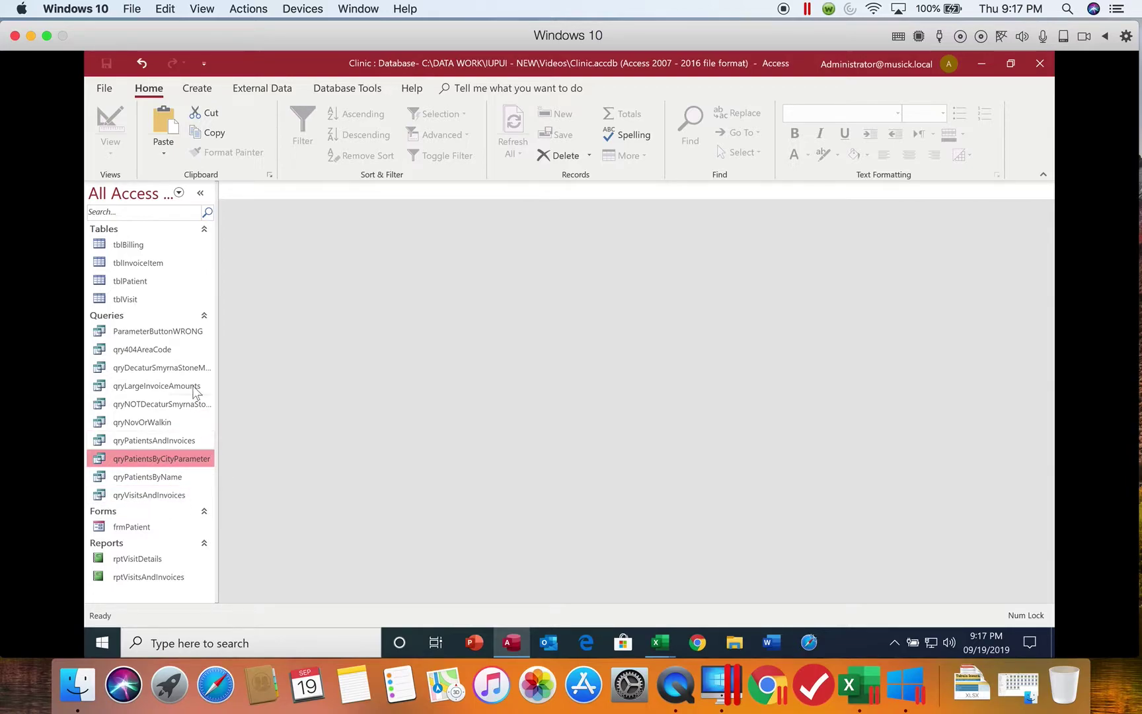
click(184, 333)
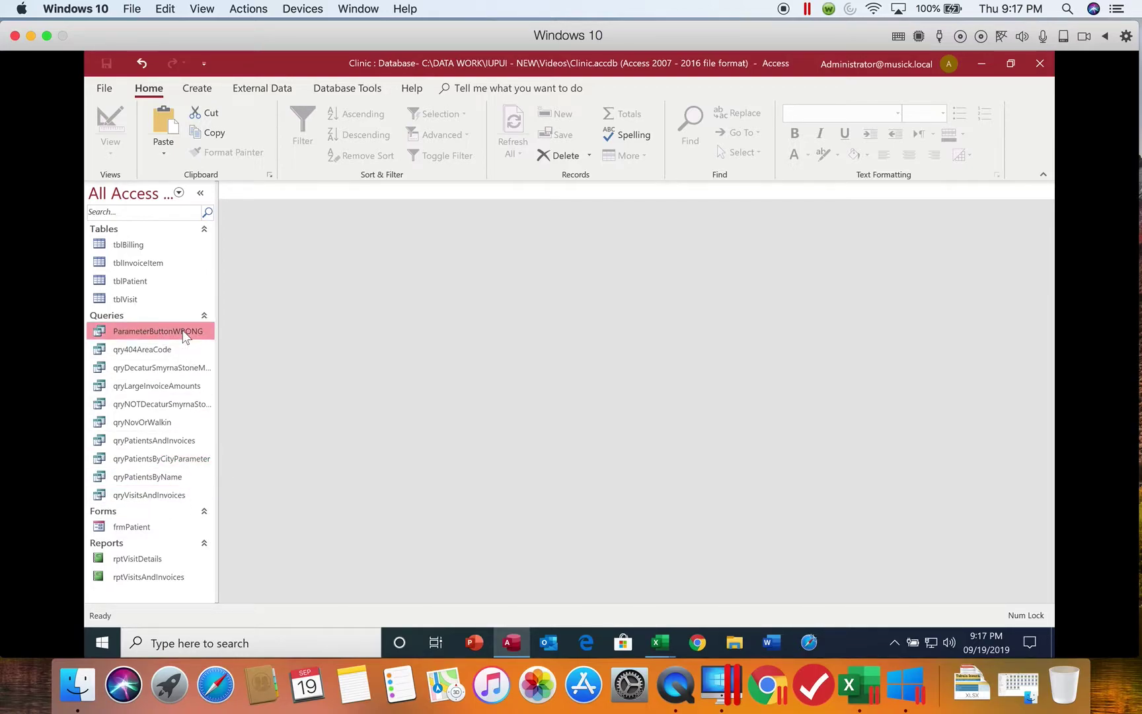
double_click(182, 330)
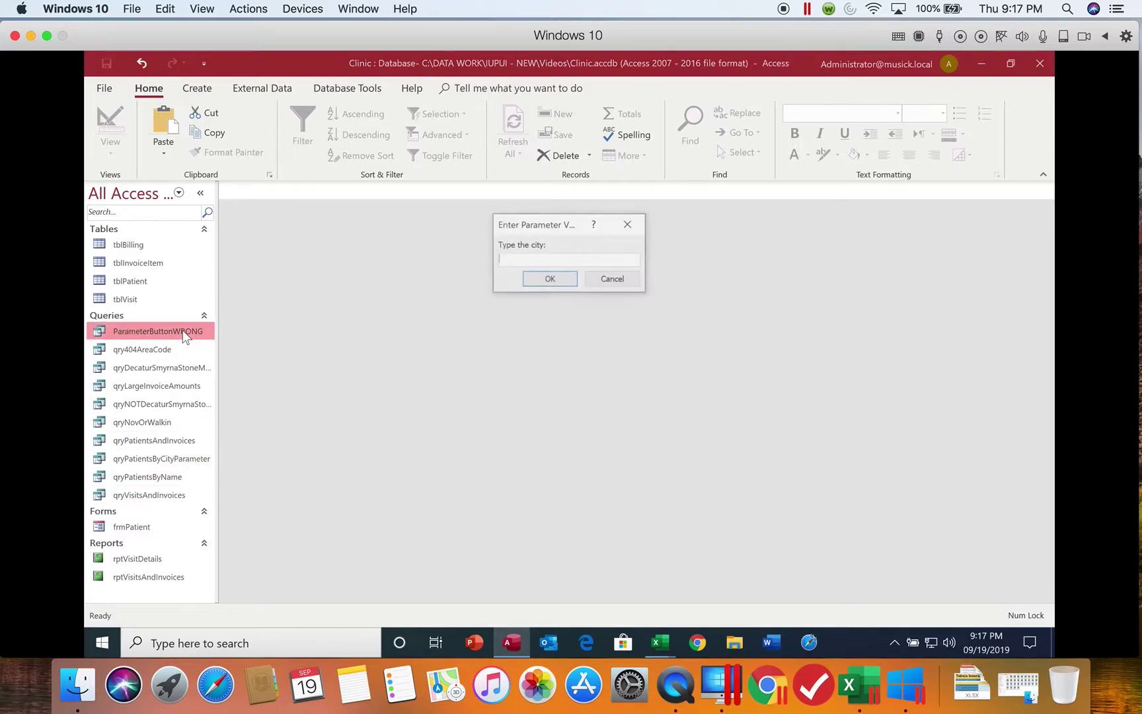
Dismiss the prompt and delete [Type the city:] from the City criteria in Design view.
click(554, 280)
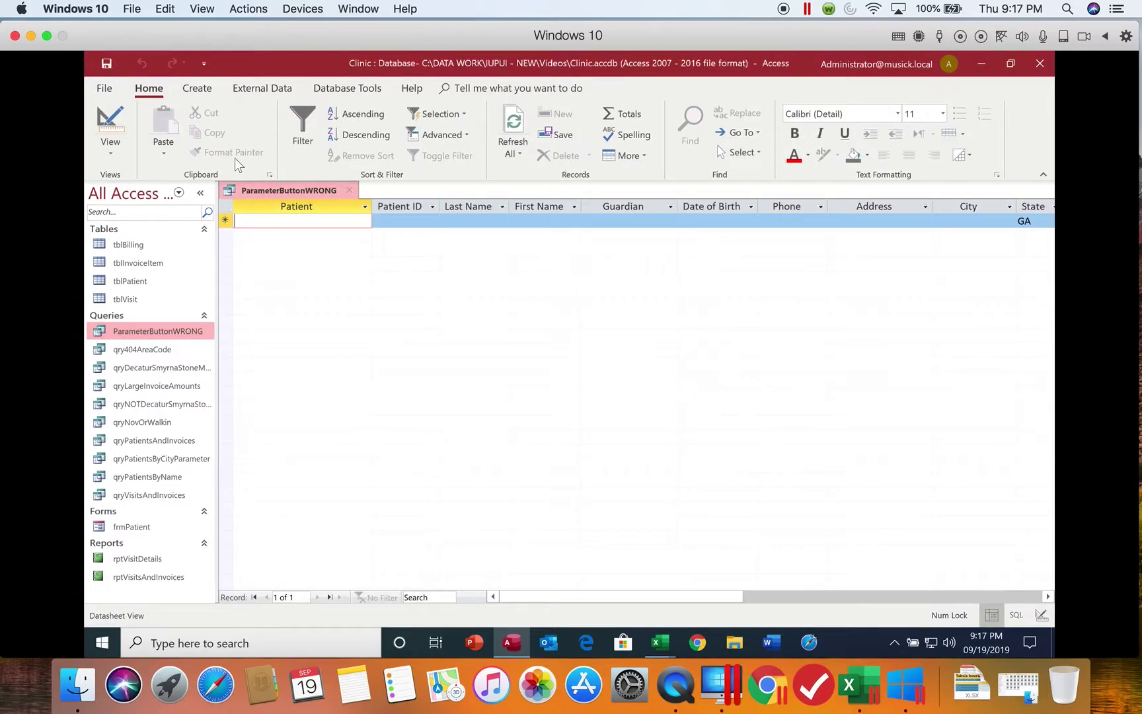
click(111, 122)
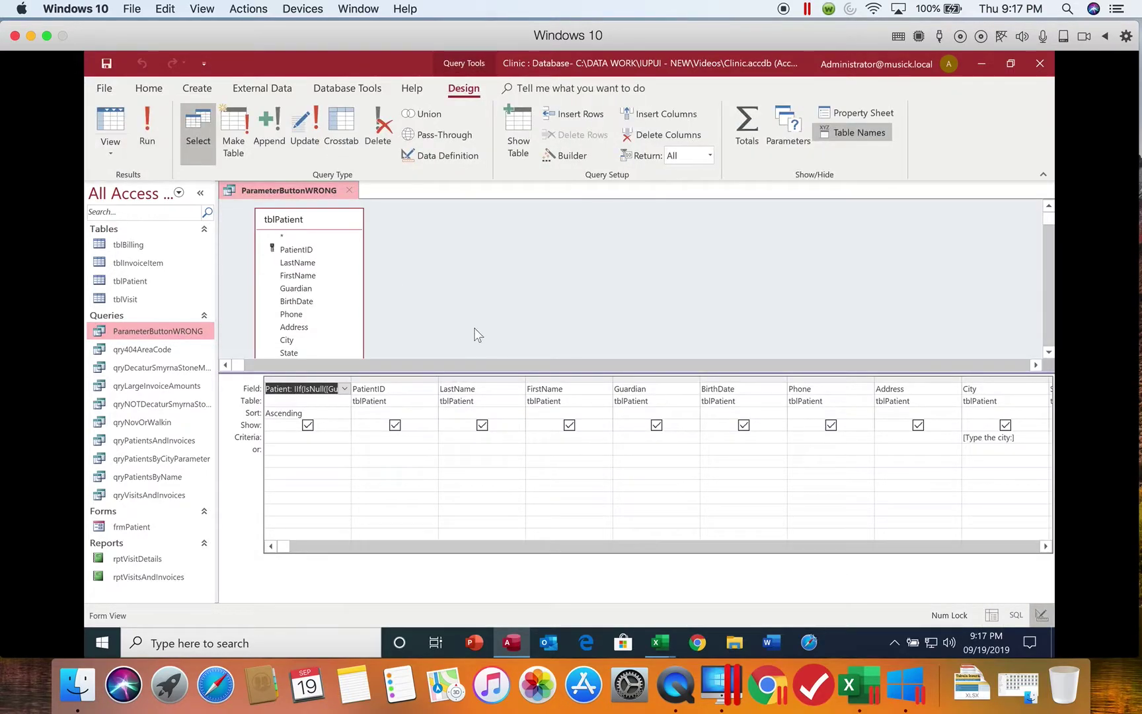
click(1033, 437)
drag(1033, 437, 946, 437)
key(Delete)
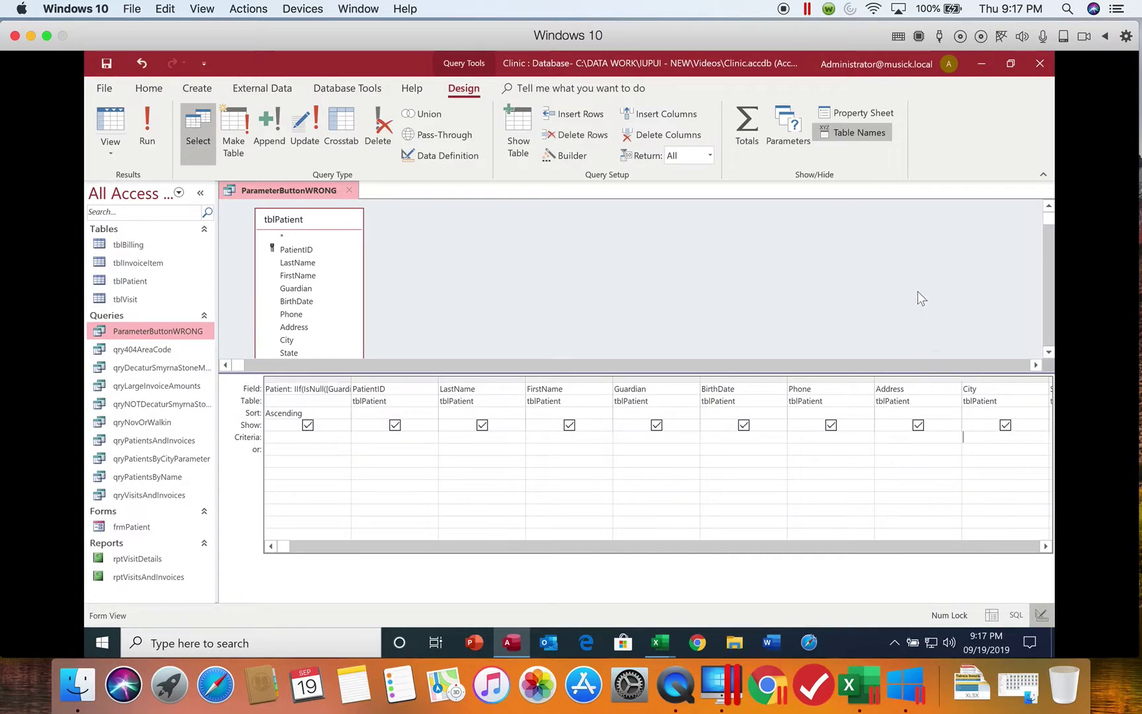
Declare [Type the city:] as a Short Text parameter in the Query Parameters dialog.
click(787, 126)
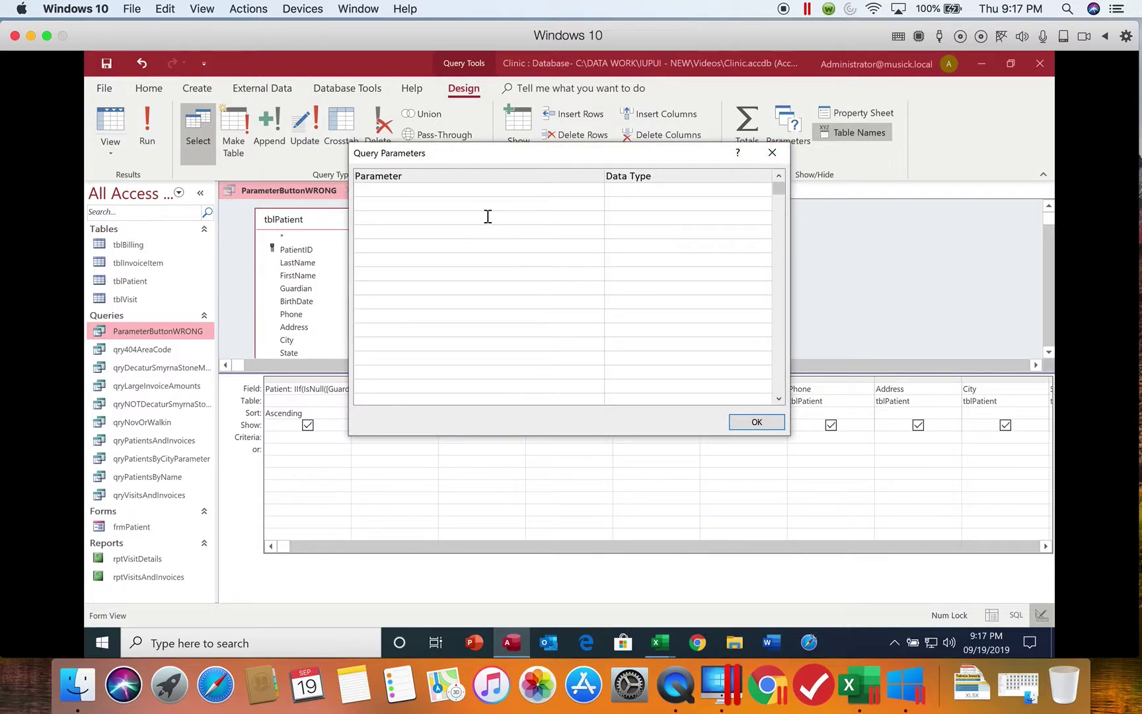
click(448, 194)
text([Type the city:])
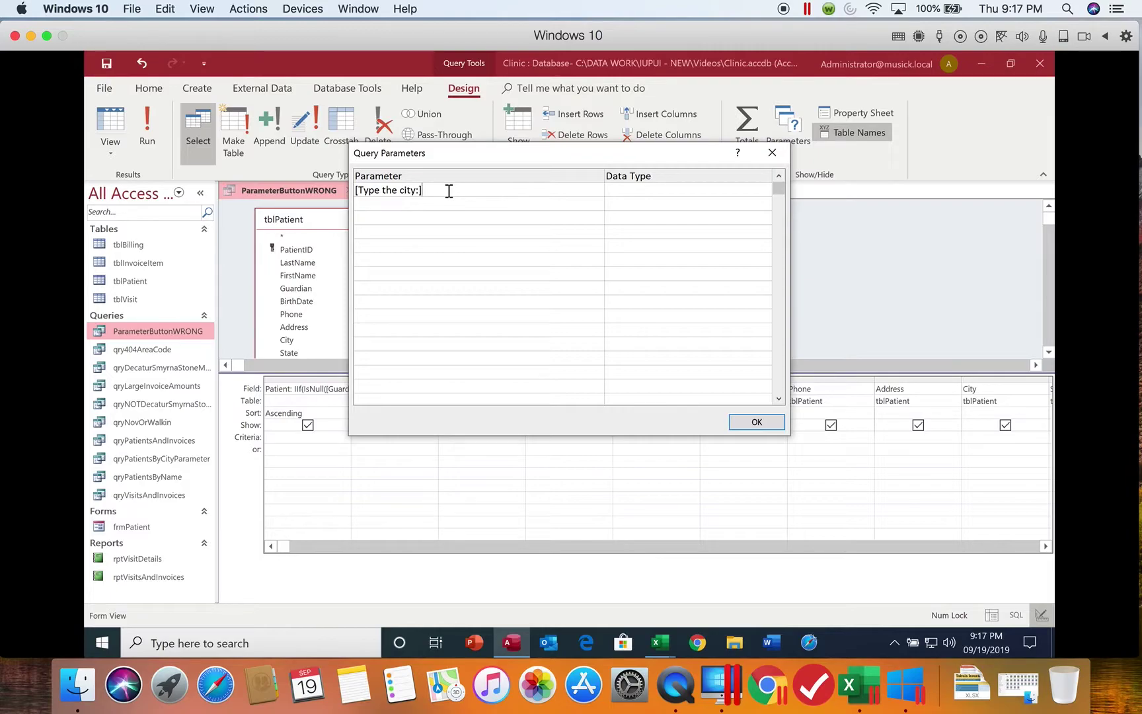
click(621, 190)
click(764, 189)
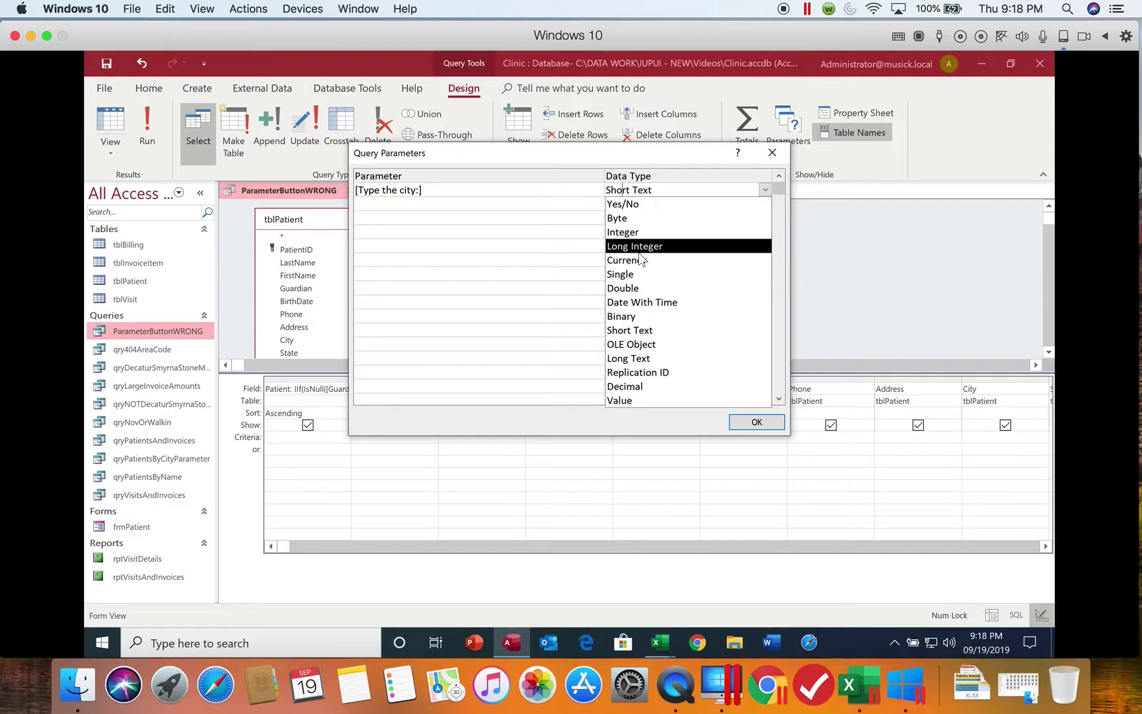
click(628, 329)
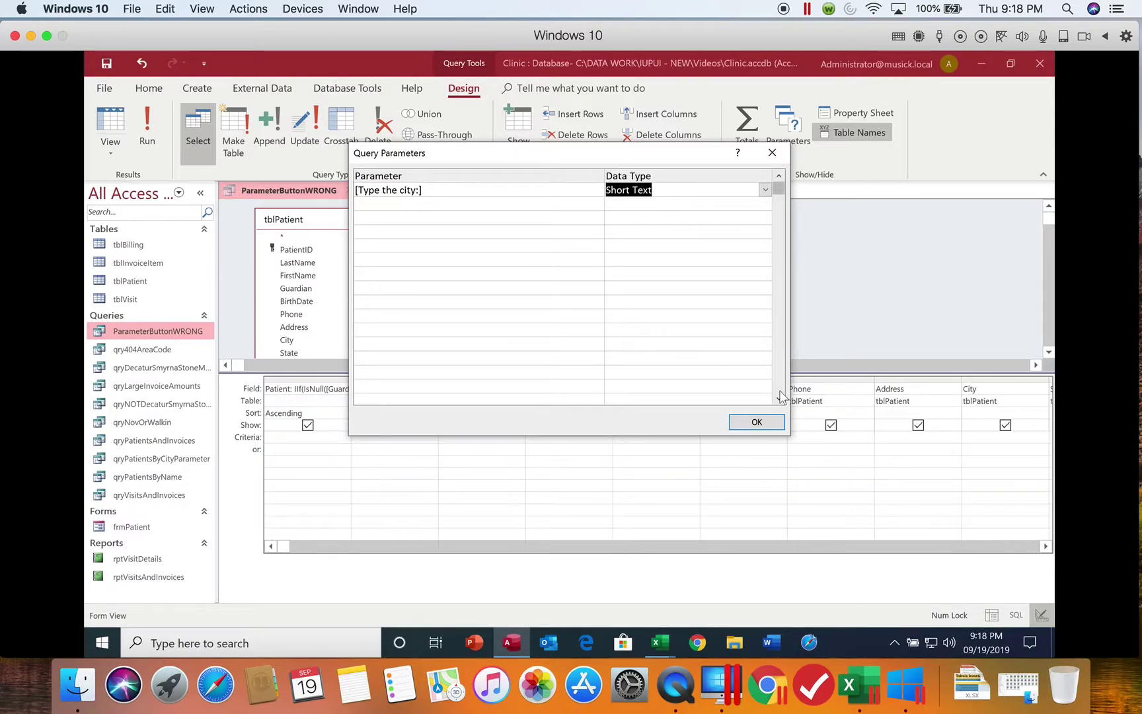
click(765, 190)
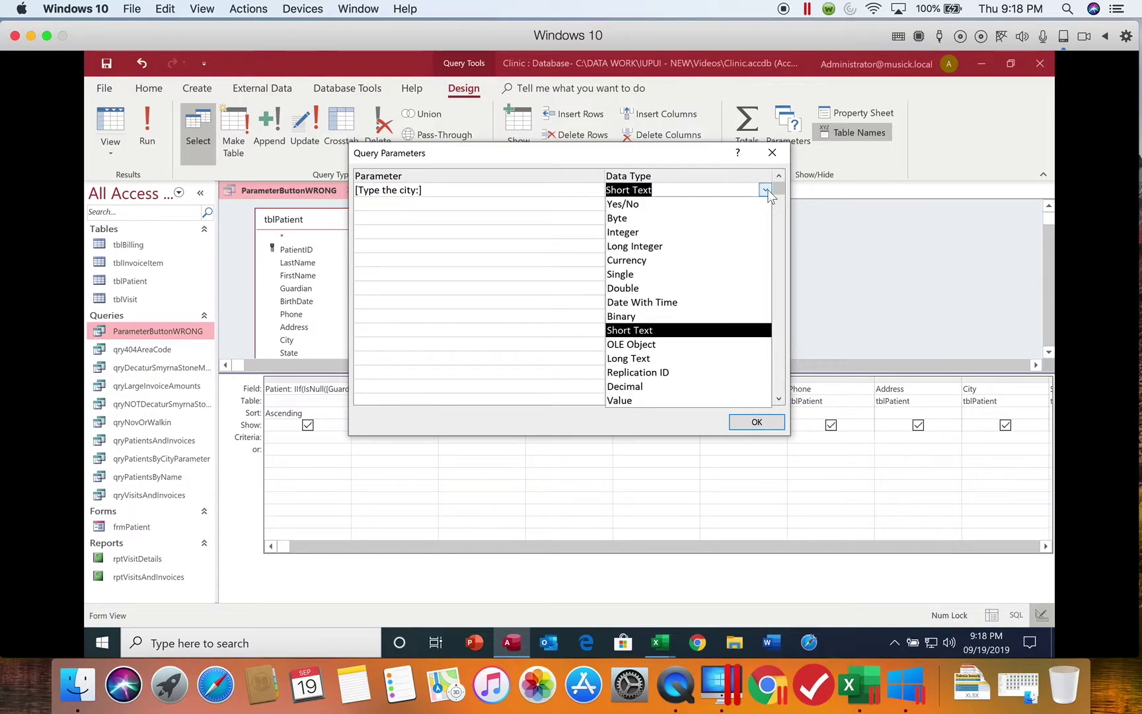
click(765, 190)
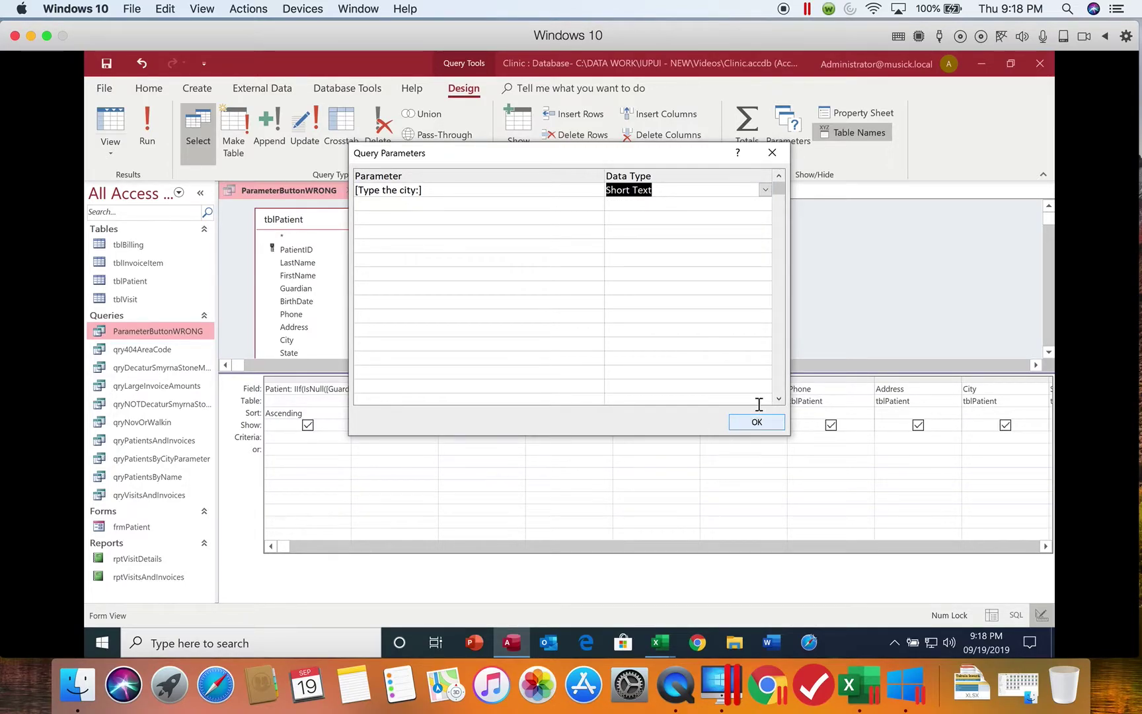
click(753, 423)
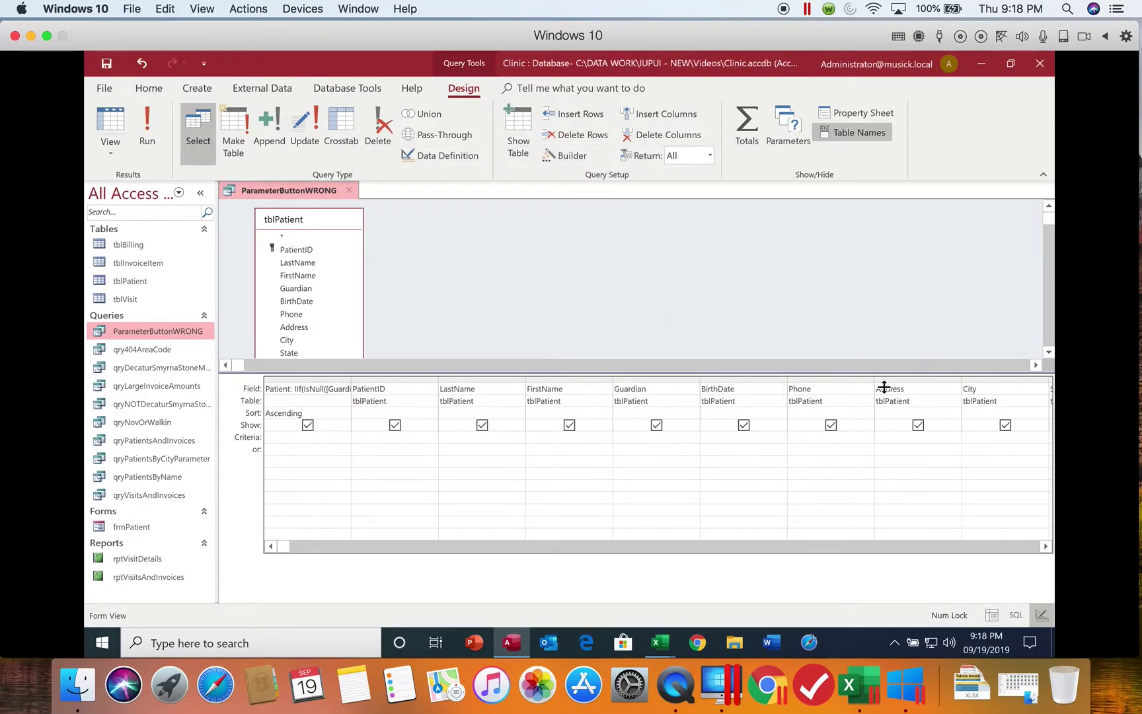
Test the query with a blank city and with Decatur; both return all 52 patients.
click(982, 435)
click(150, 131)
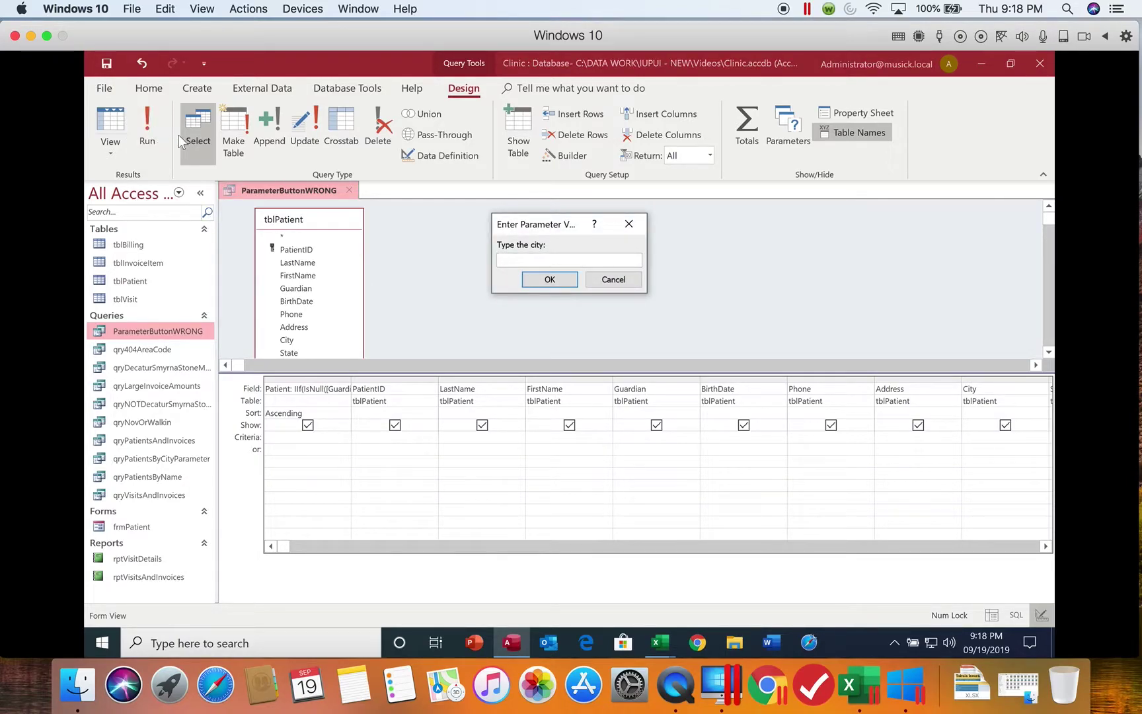
click(537, 278)
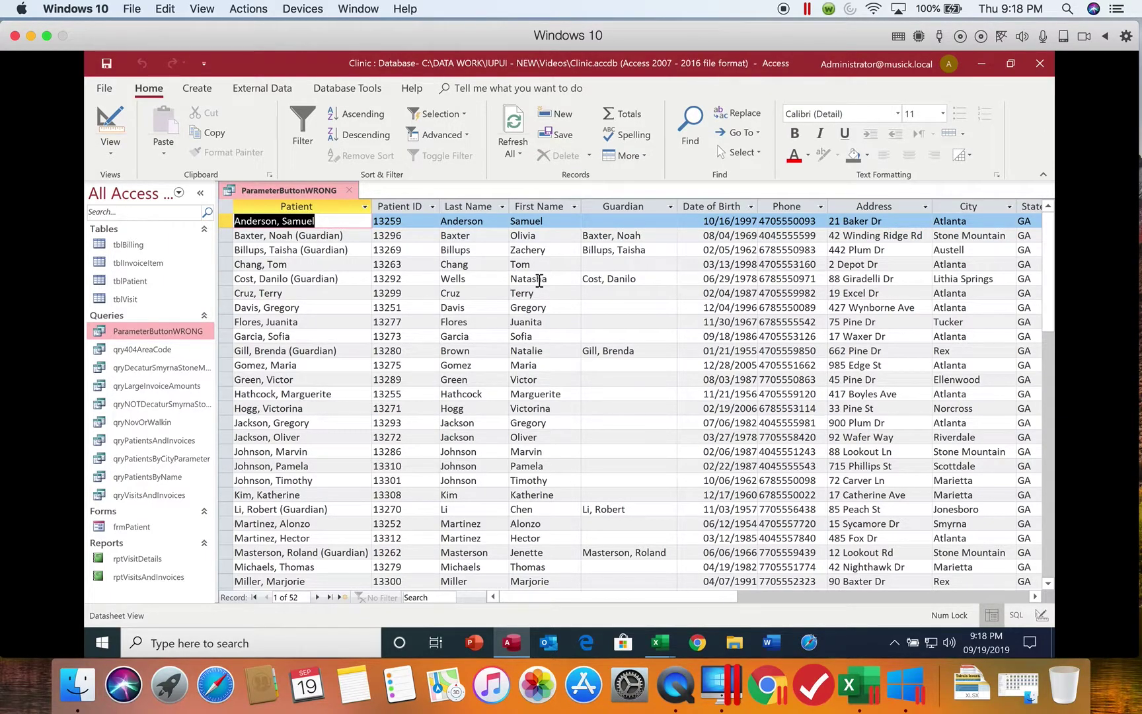
click(111, 125)
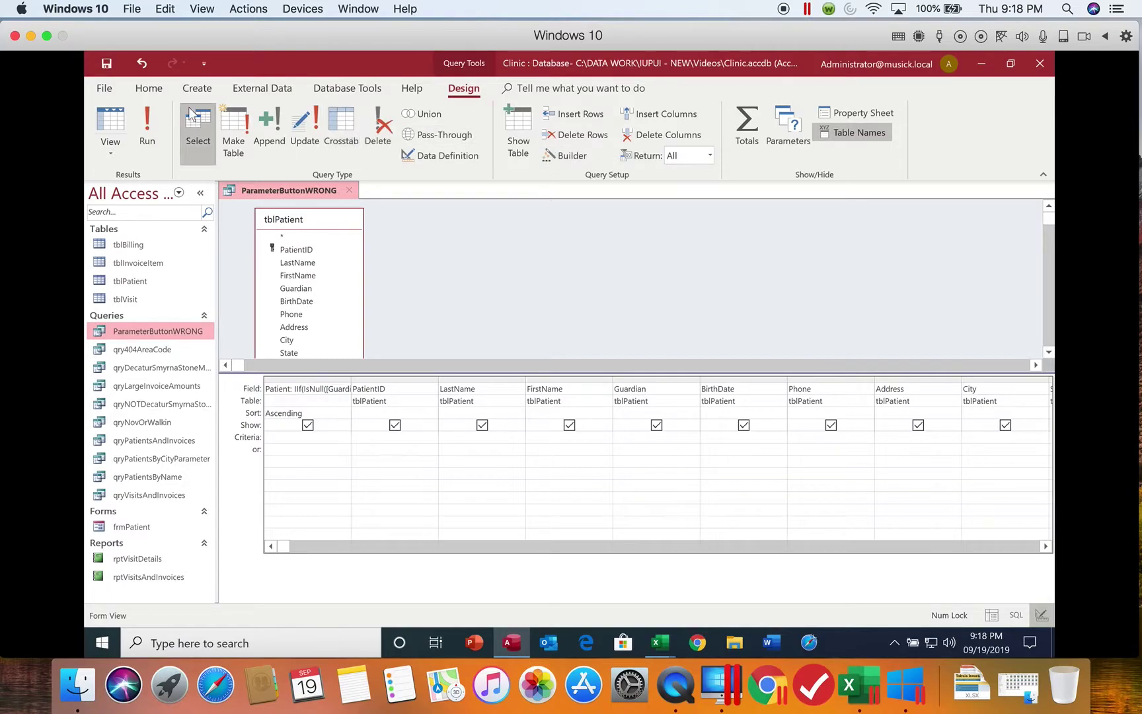
click(148, 123)
text(De)
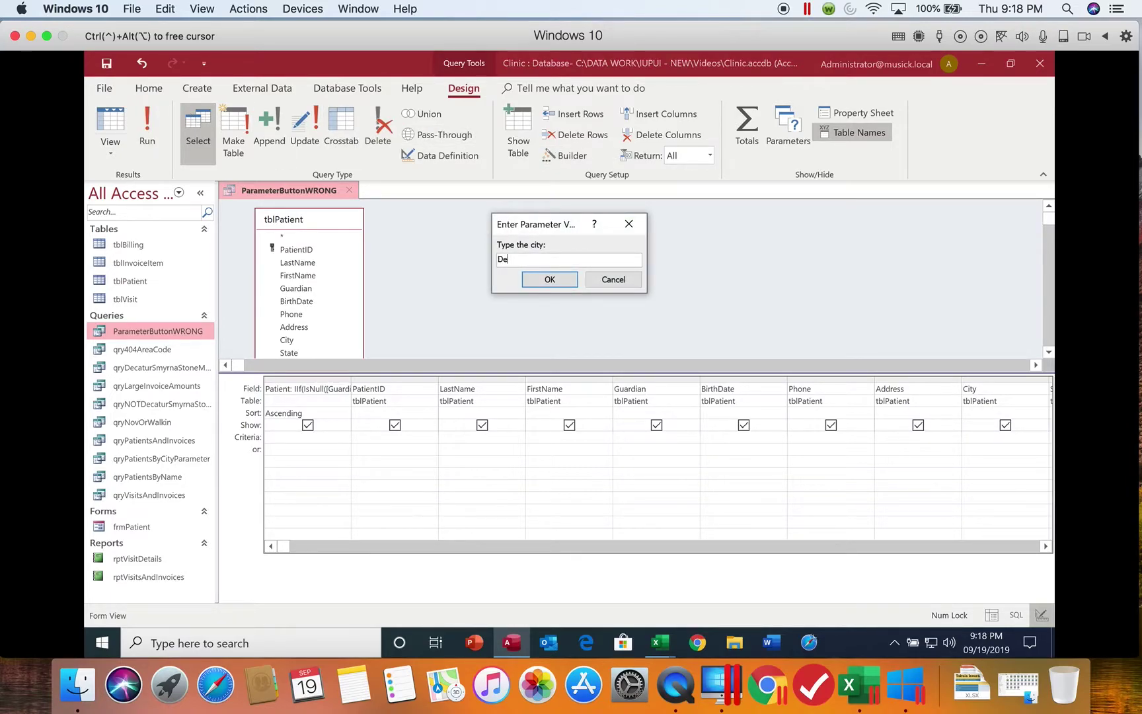
text(catur)
key(Return)
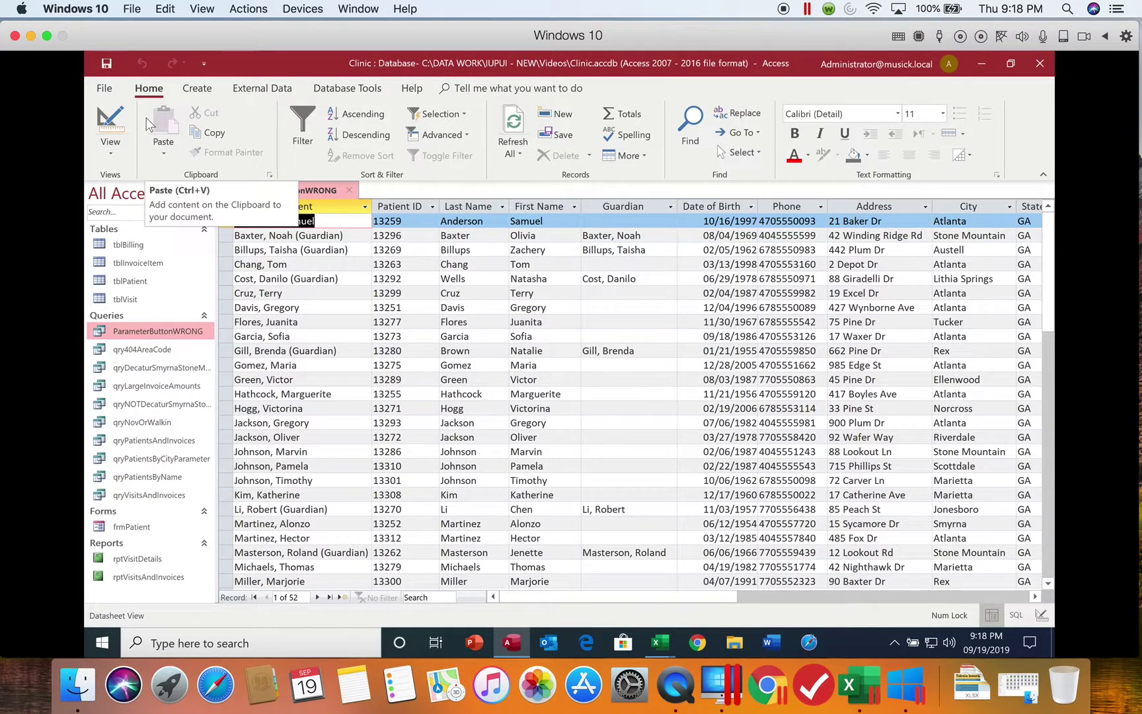
Back in Design view, confirm the City criteria is empty, then save and close the query.
click(107, 119)
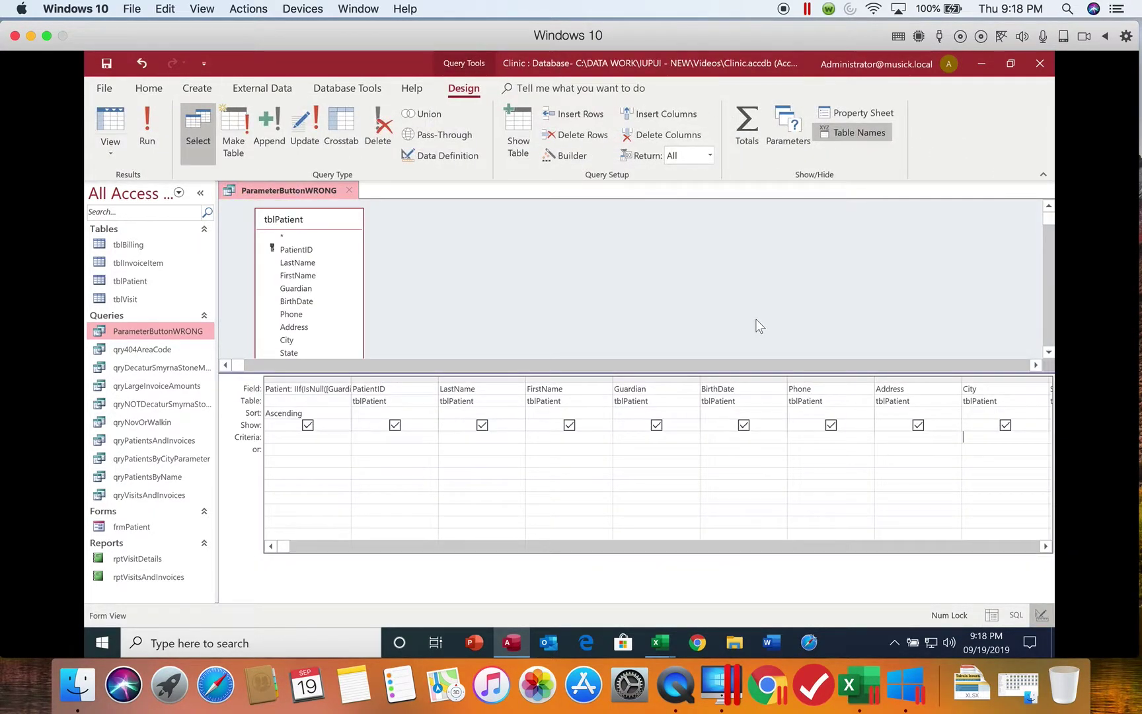
click(974, 439)
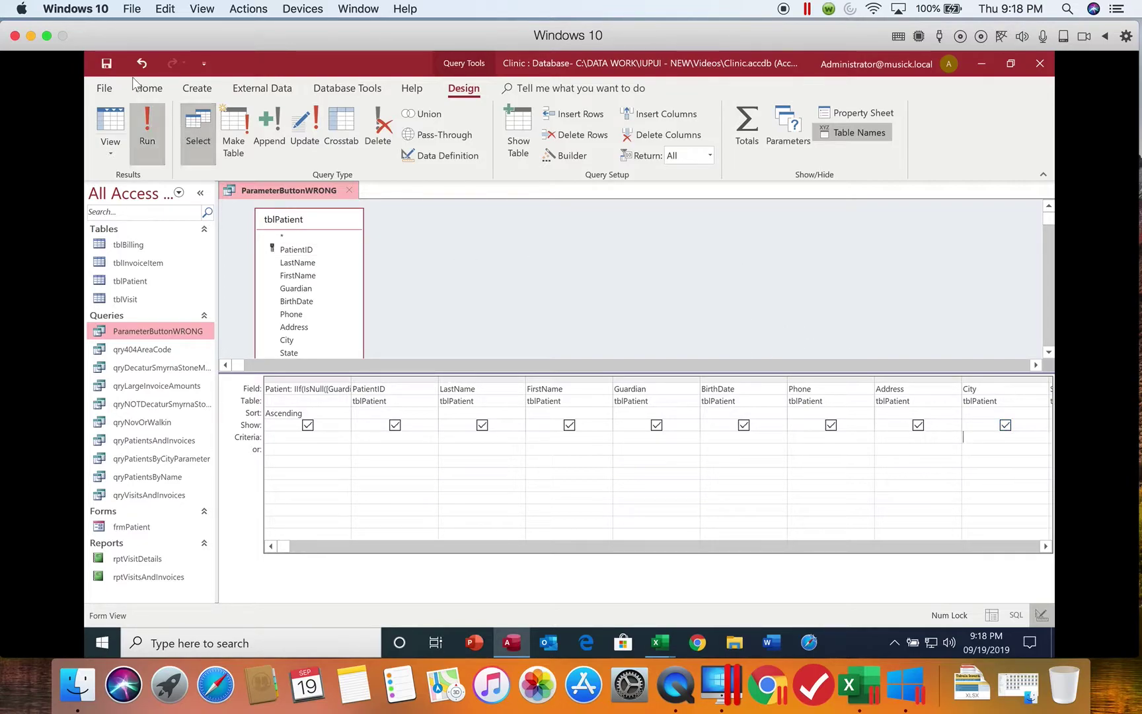
click(105, 64)
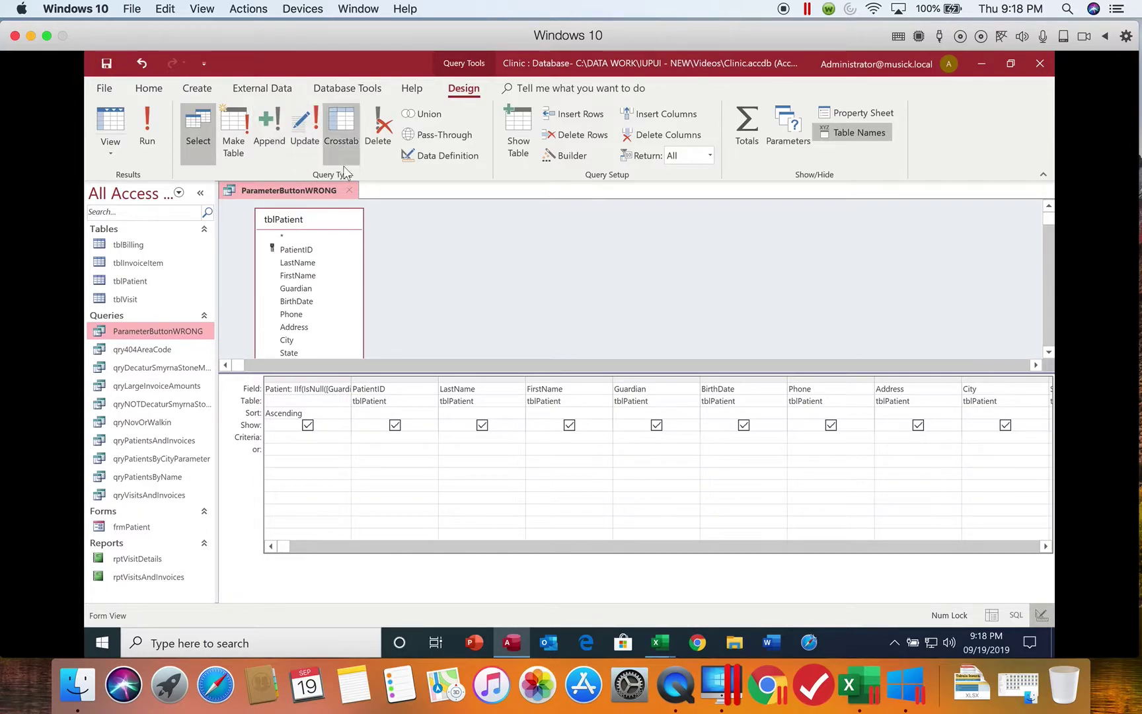
click(350, 188)
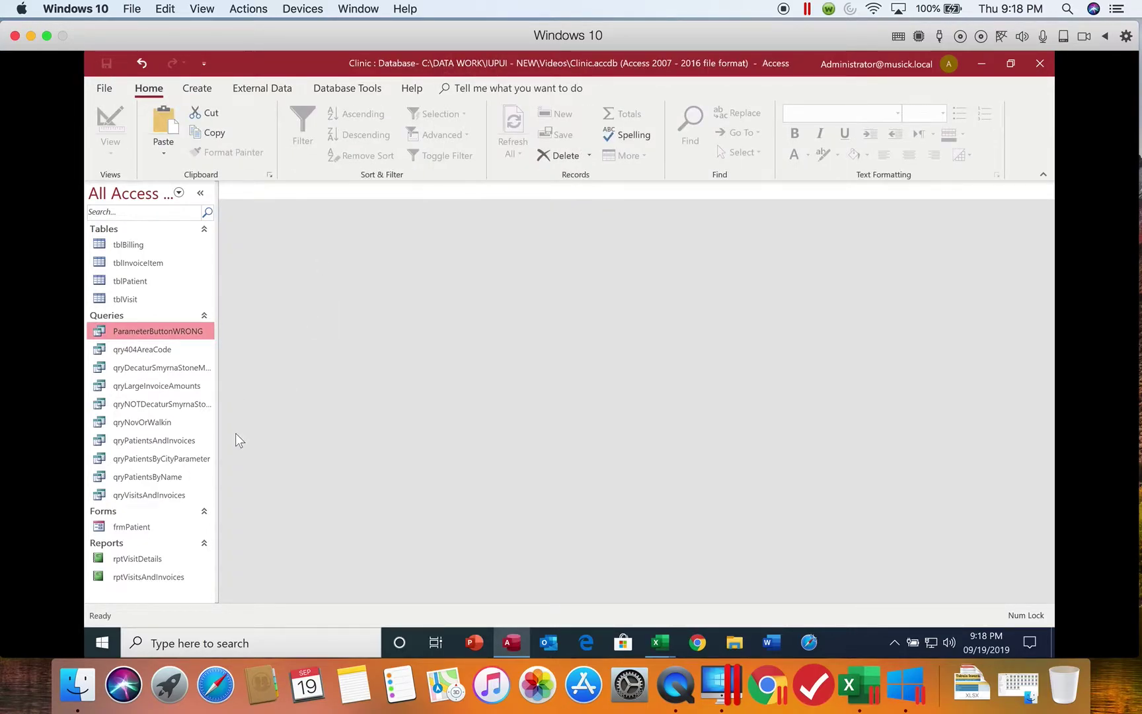
click(188, 457)
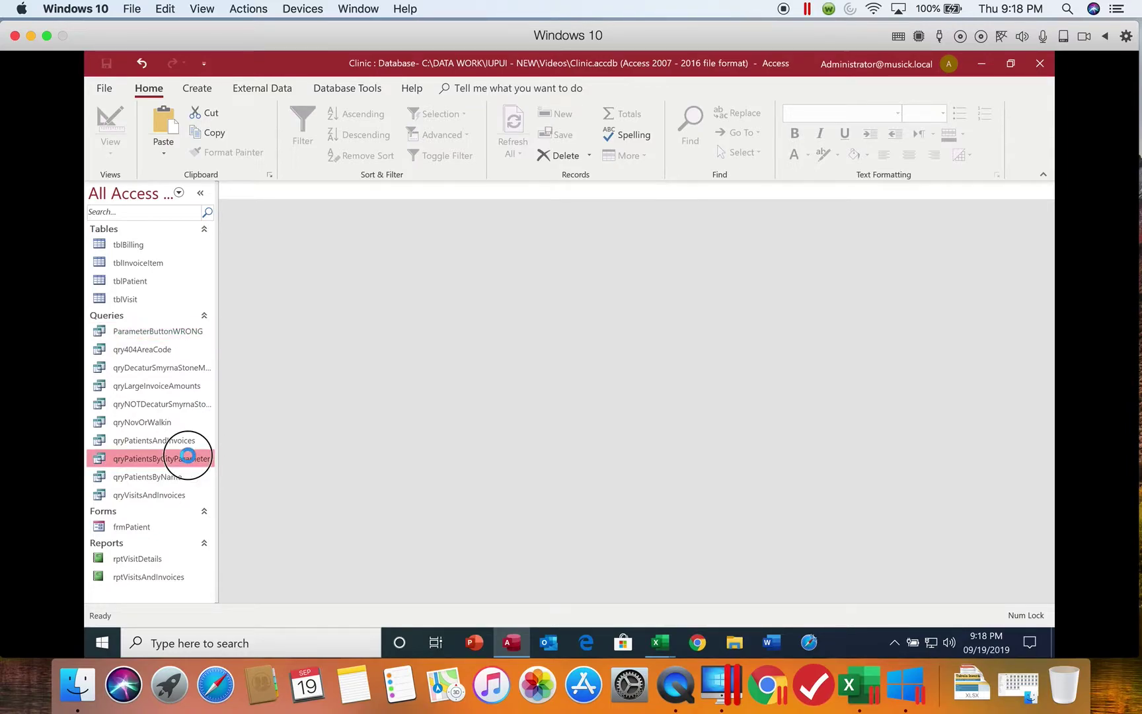
double_click(188, 456)
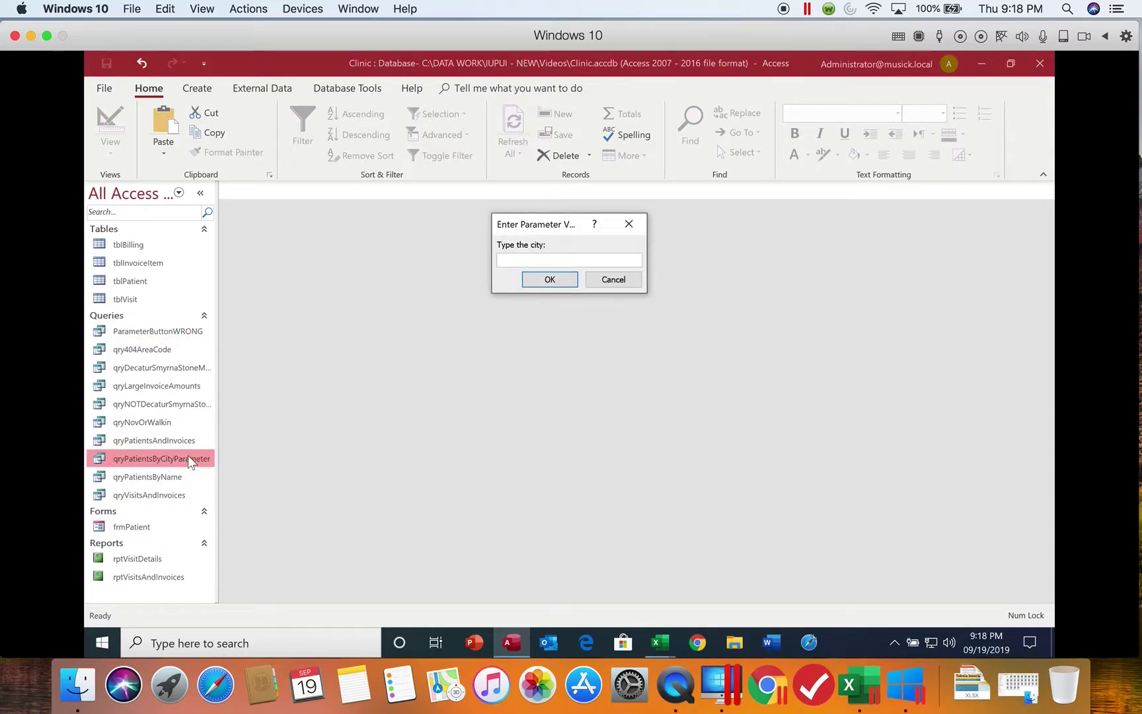
text(Atl)
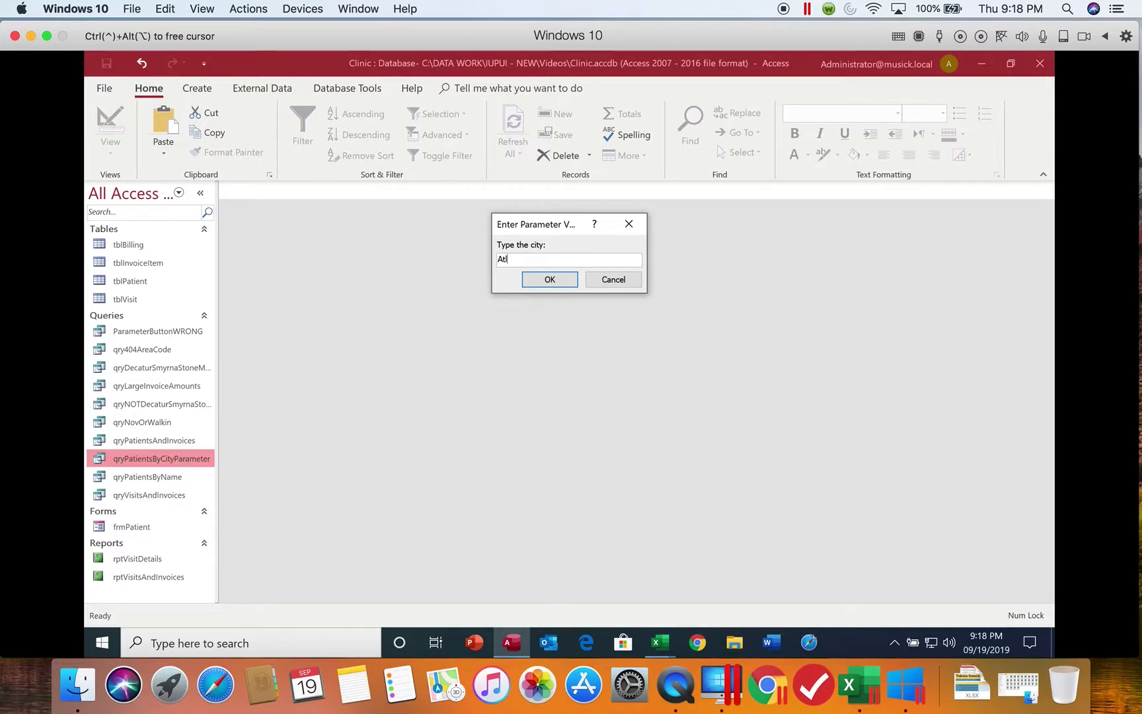
text(anta)
key(Return)
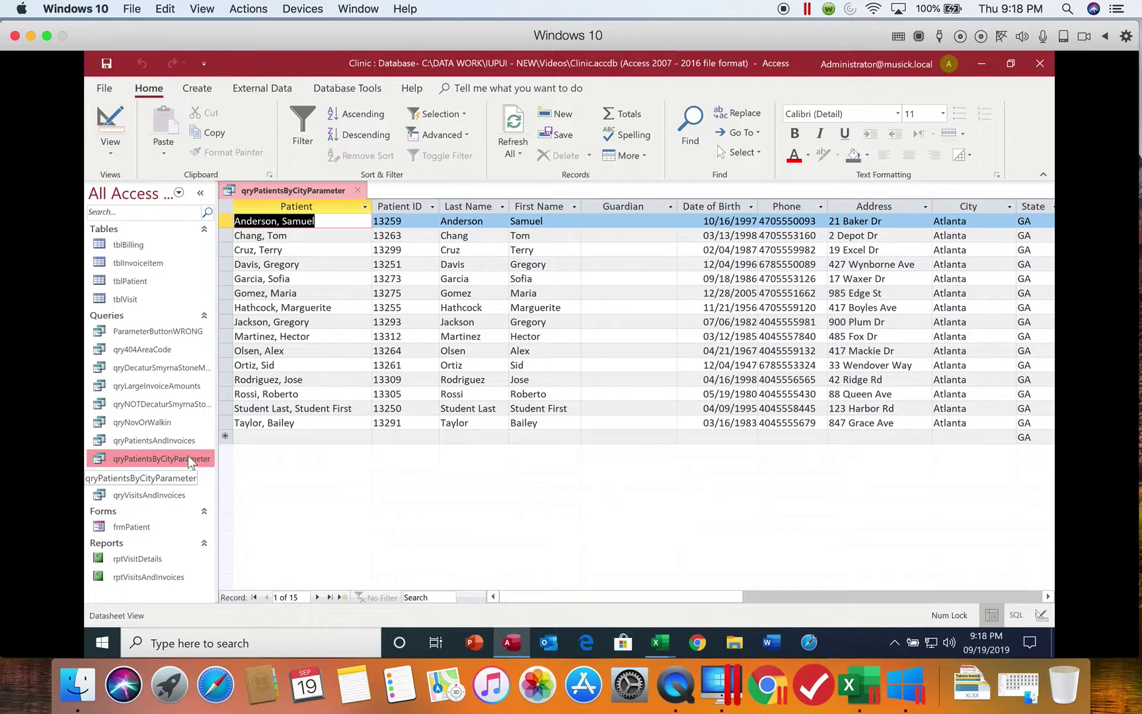
click(110, 122)
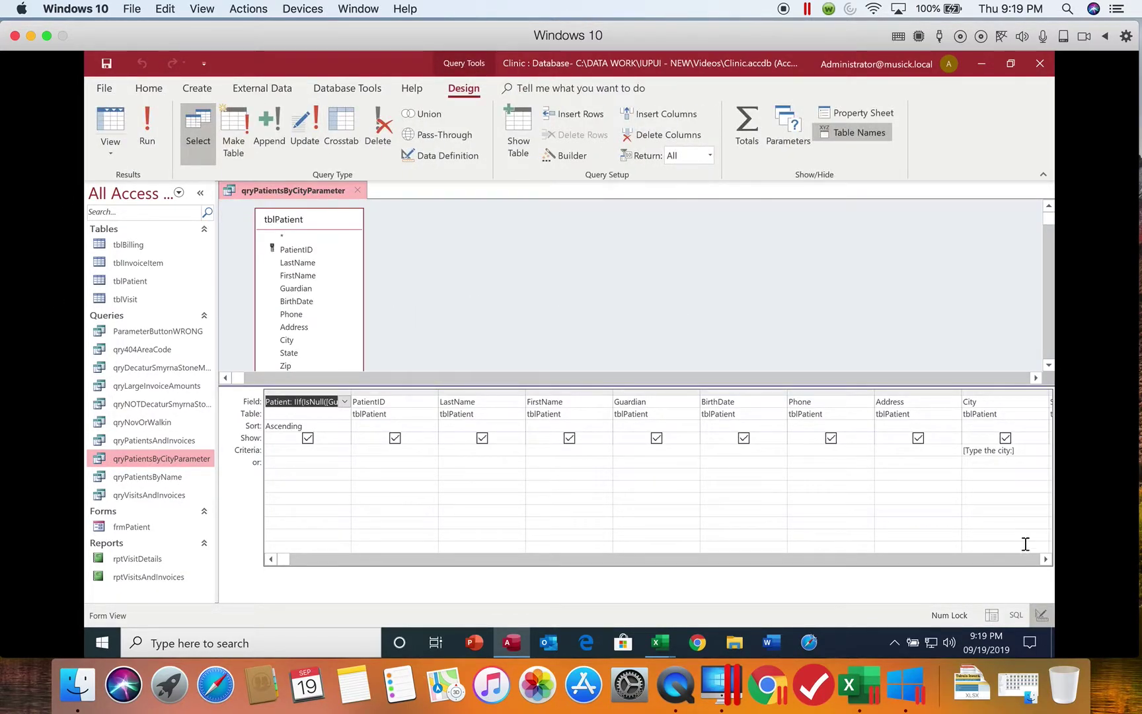
click(1041, 559)
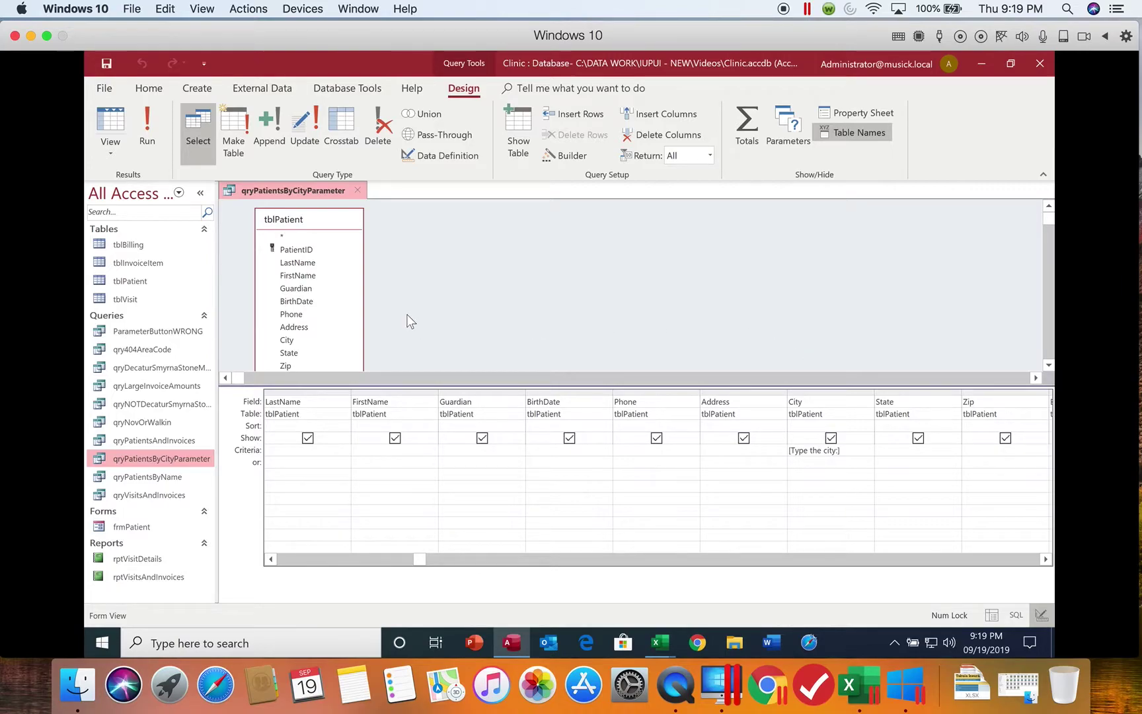
click(362, 191)
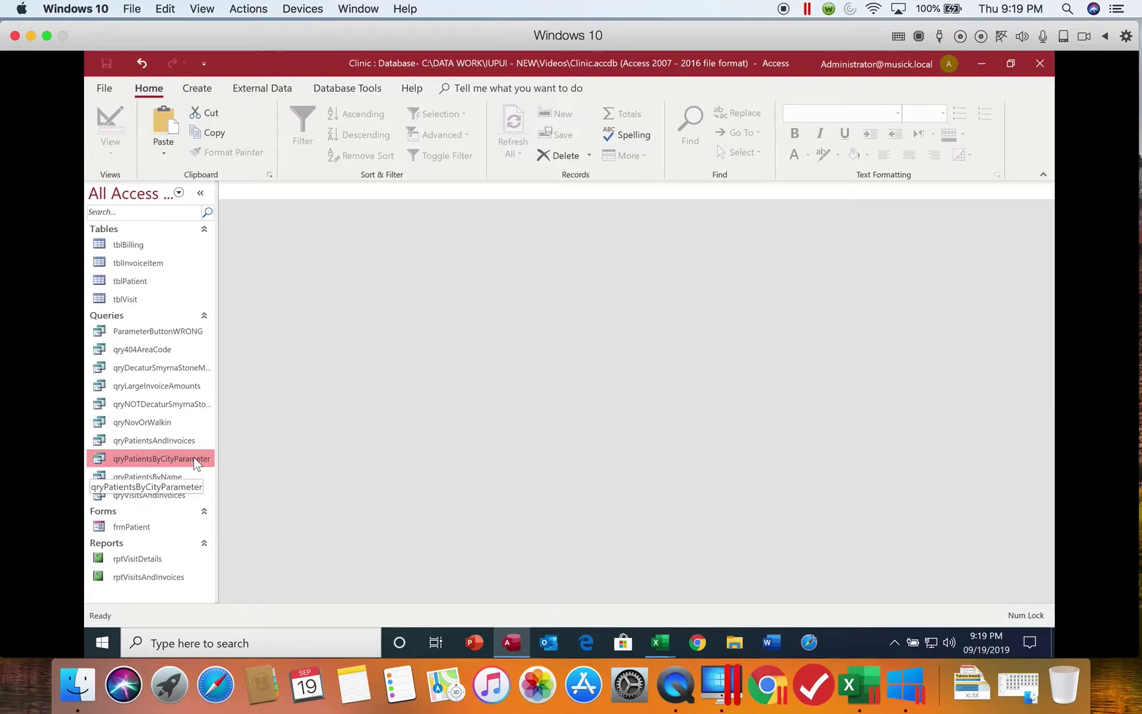
Drag the Navigation Pane wider so qryPatientsByCityParameter and ParameterButtonWRONG names show in full.
click(218, 420)
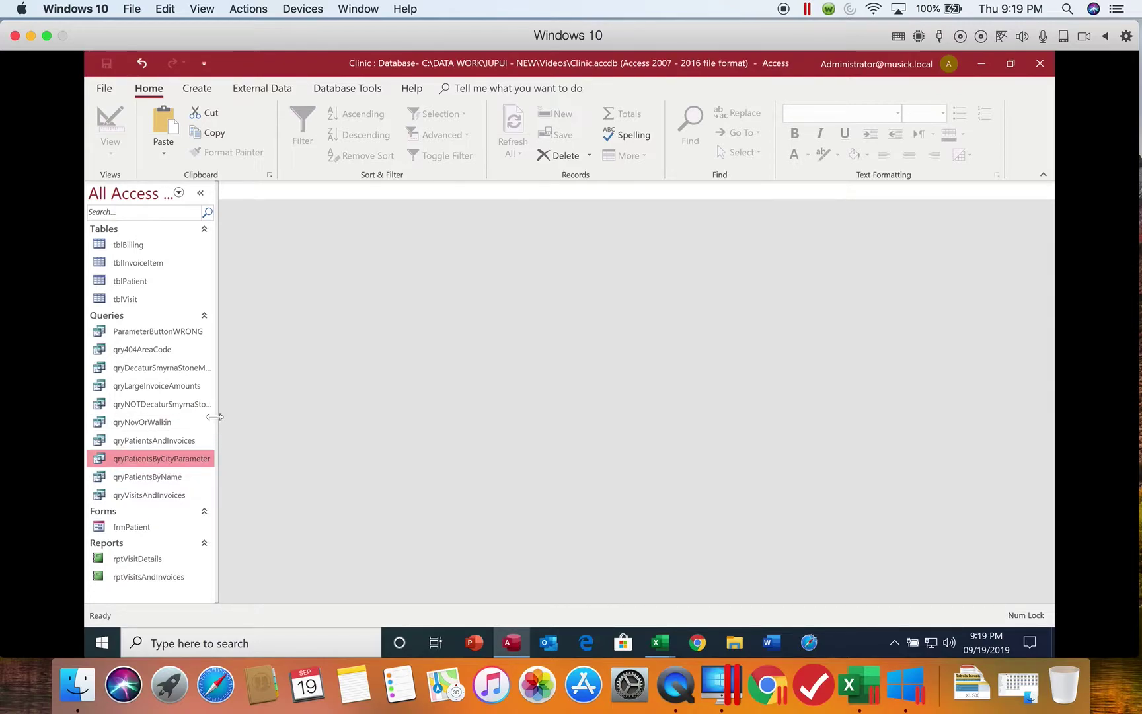
drag(214, 417, 257, 415)
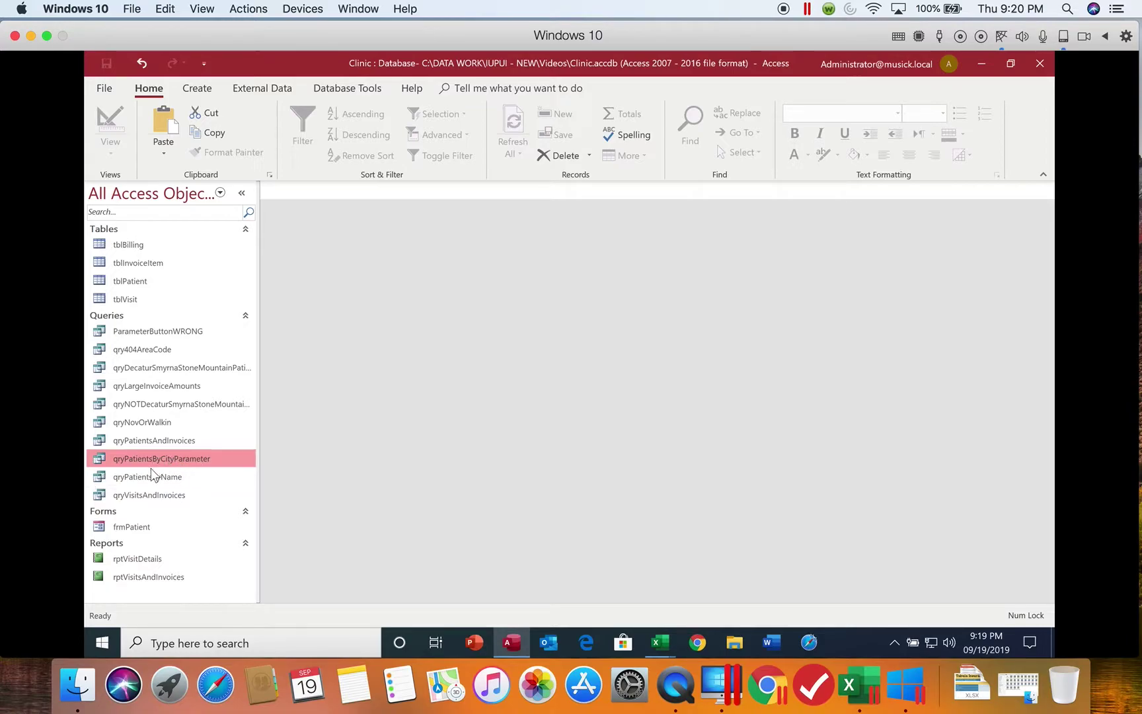
double_click(171, 457)
right_click(170, 458)
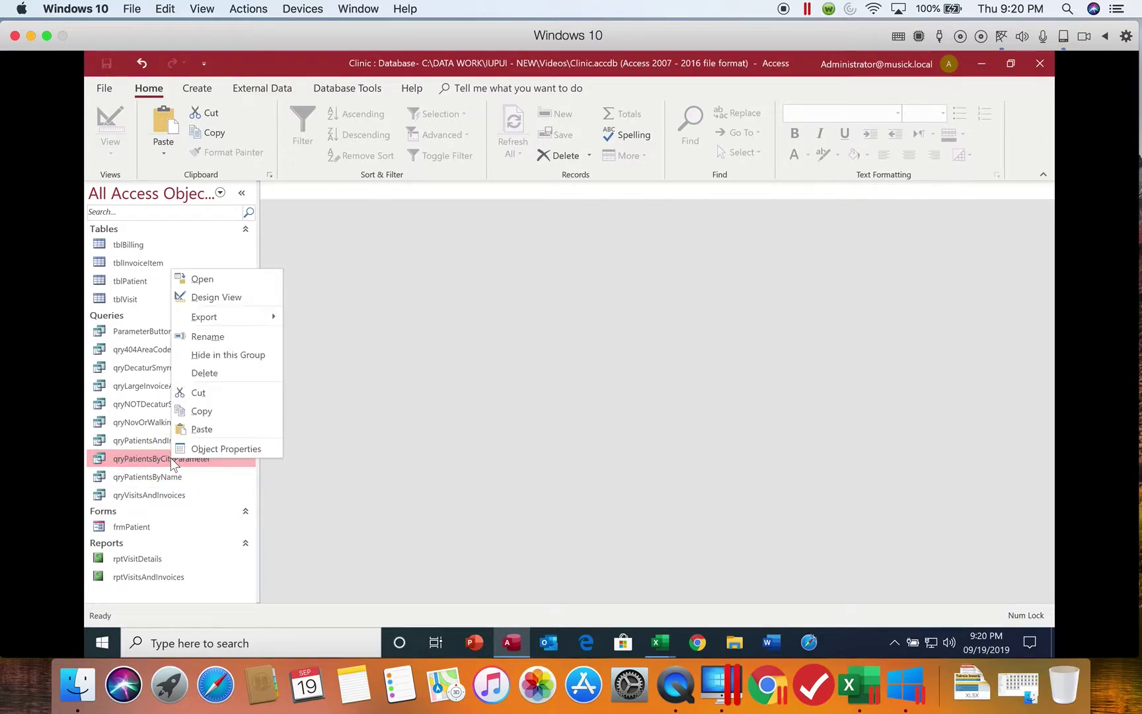
click(358, 422)
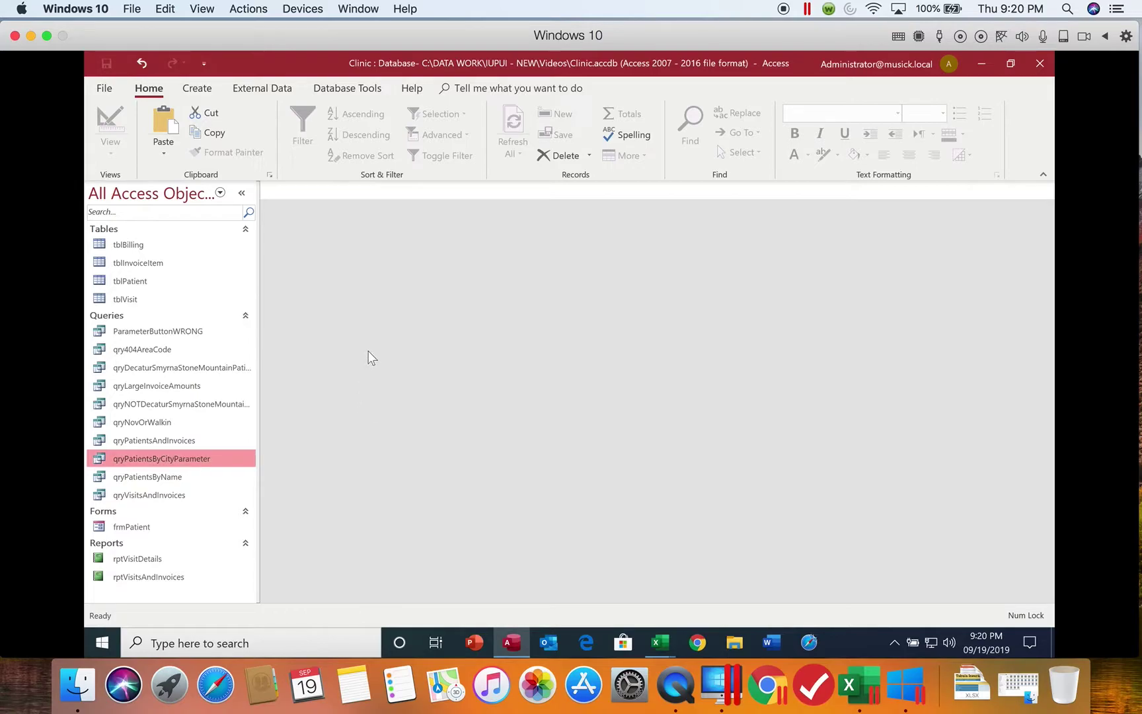